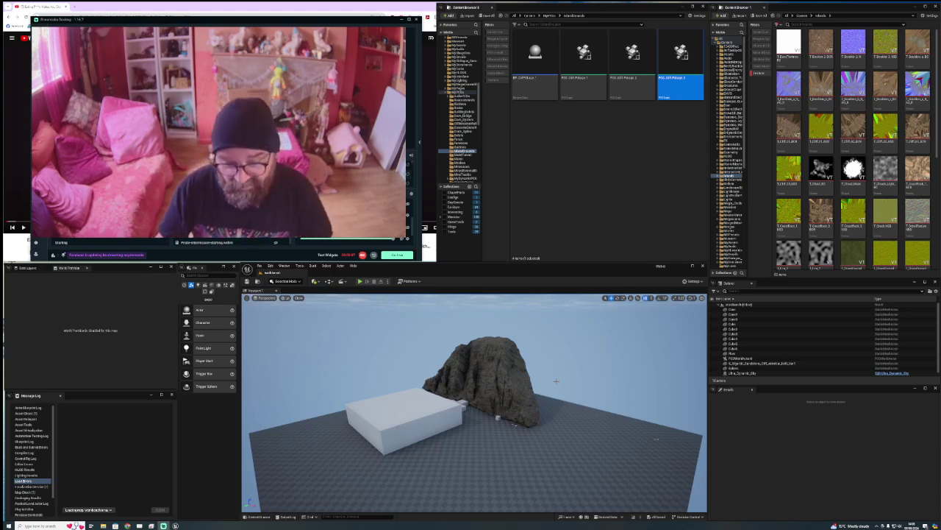
Examine the sandstone cliff mesh and the surrounding floor of the test level from several angles.
right_drag(656, 439, 684, 414)
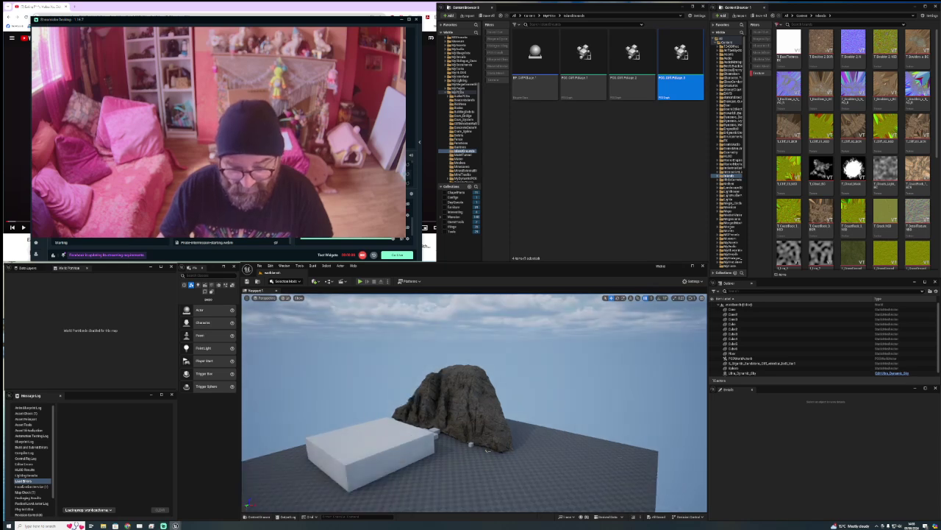
click(475, 416)
scroll(519, 432, up, 2)
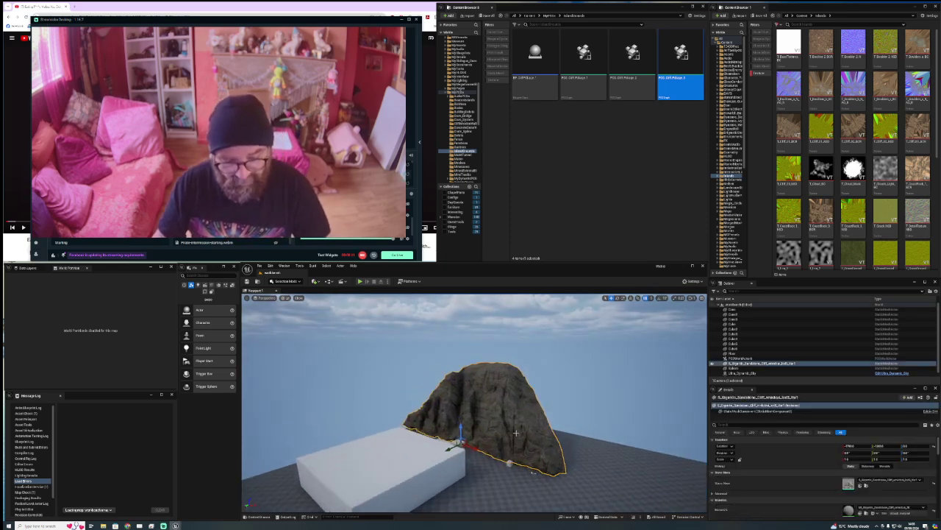
alt+drag(483, 440, 400, 441)
alt+drag(437, 471, 536, 478)
drag(496, 420, 496, 473)
right_click(495, 473)
click(515, 474)
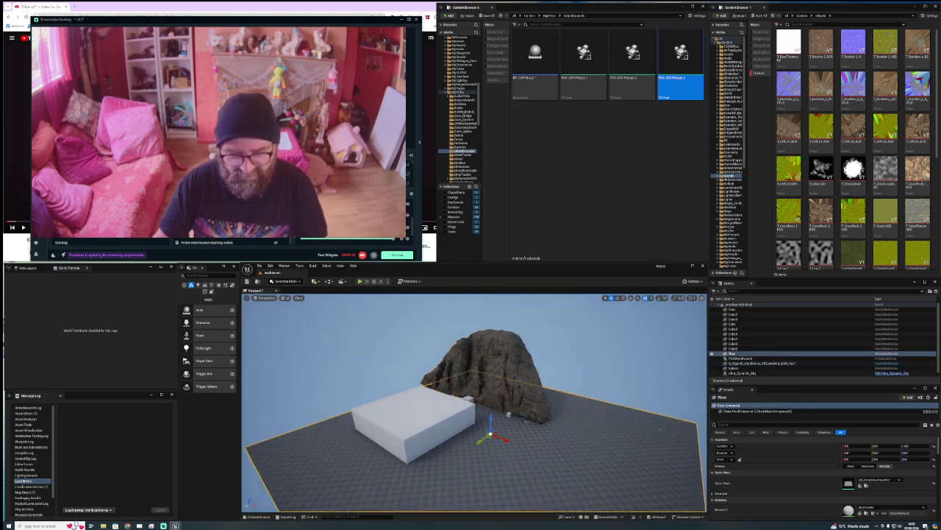
Play the level, walk up to the cliff face, and end the play session.
key(w)
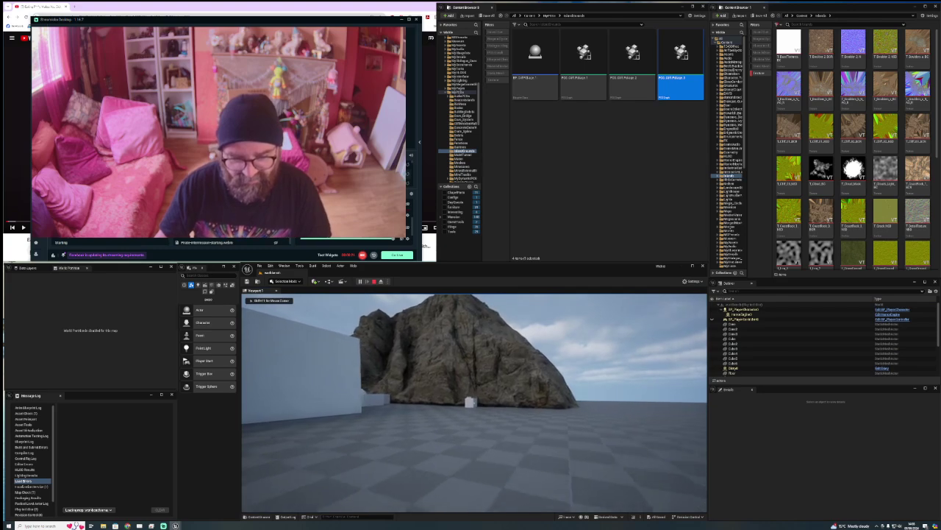
key(w)
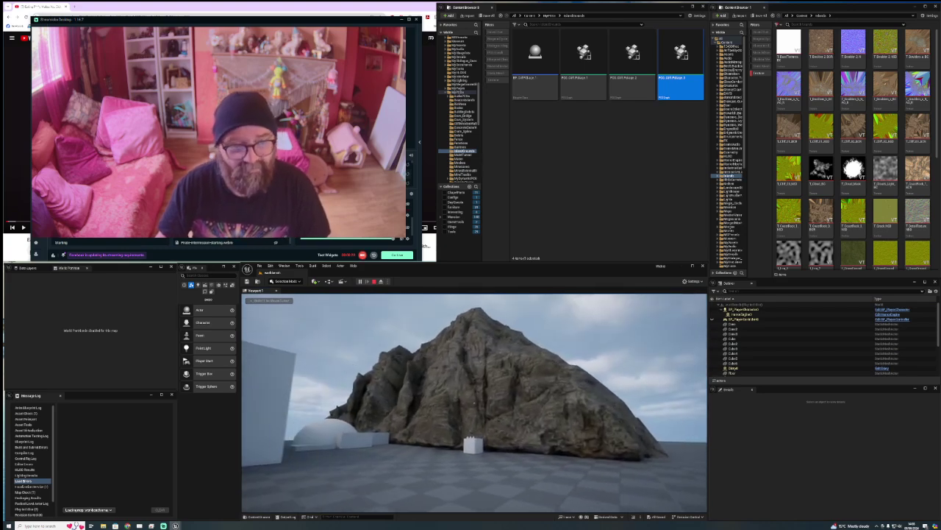
key(w)
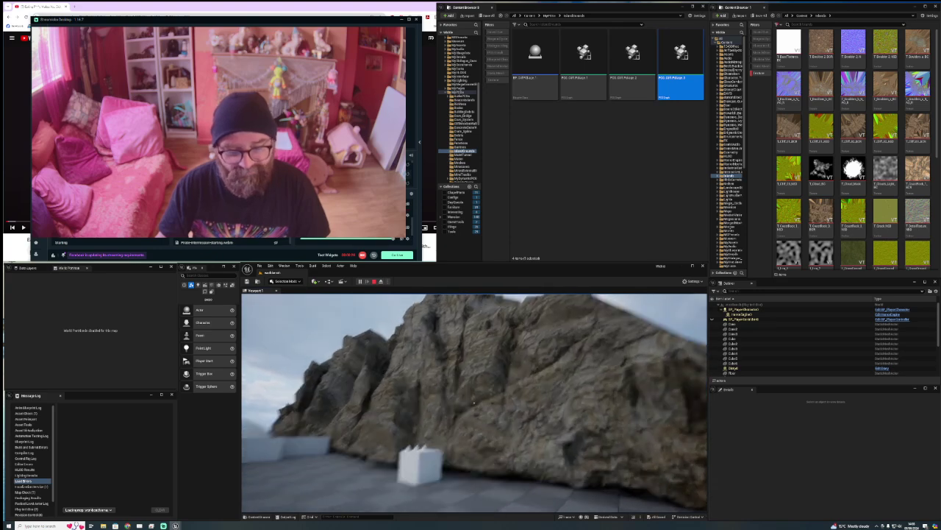
key(Escape)
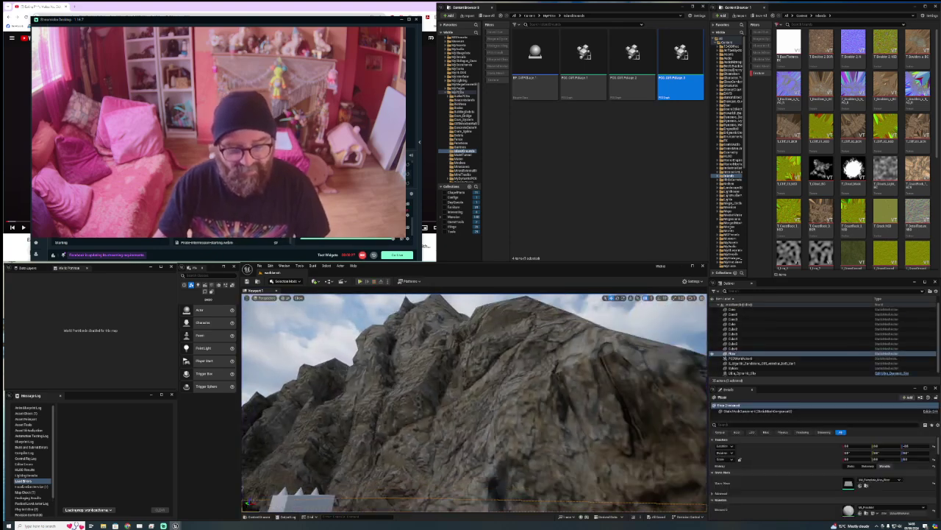
Place the PCG_Cliff_Foliage_3 graph into the level as a volume over the cliff.
key(w)
right_drag(474, 402, 478, 445)
key(s)
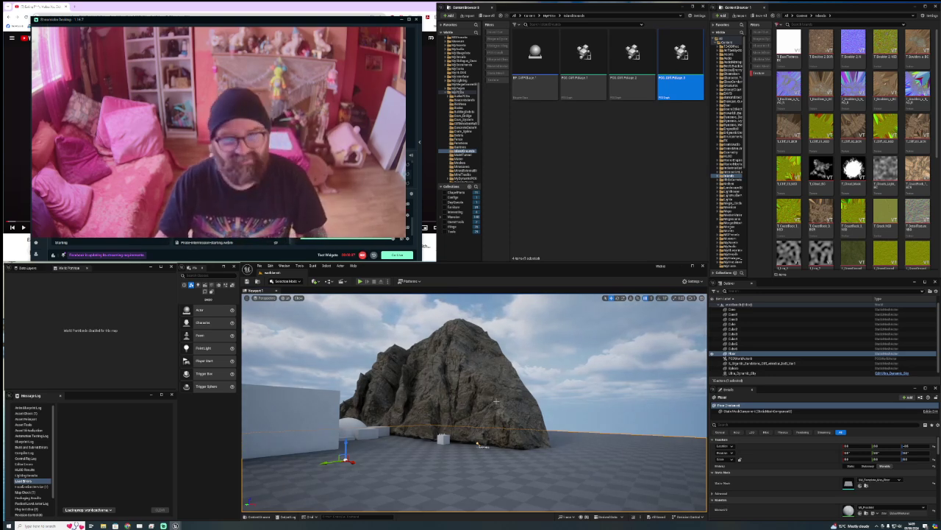
mouse_move(496, 401)
right_down()
mouse_move(485, 412)
mouse_move(482, 389)
right_up()
key(w)
key(s)
right_drag(505, 473, 489, 502)
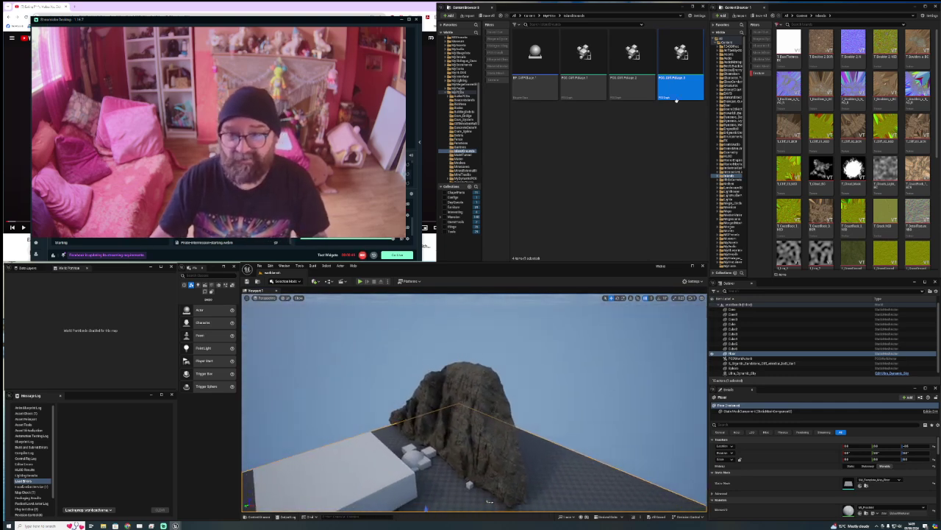
drag(677, 99, 465, 431)
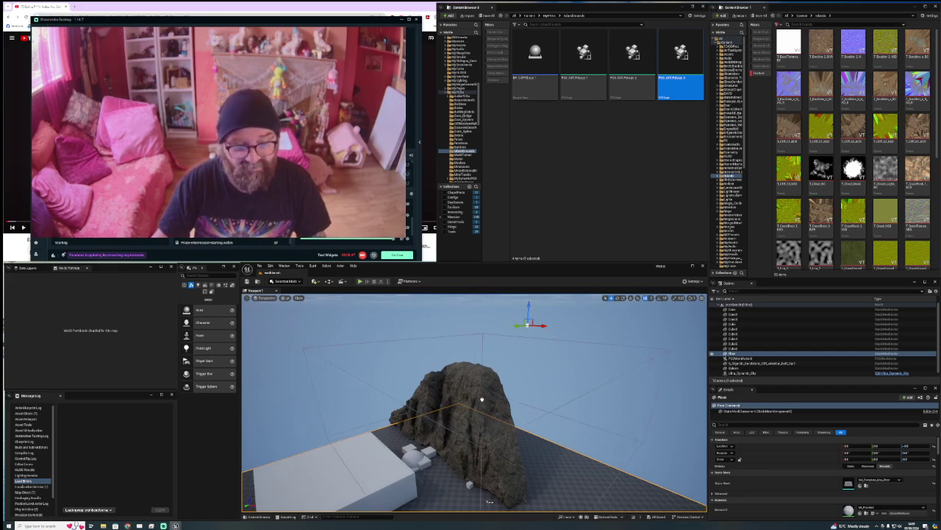
drag(482, 399, 482, 377)
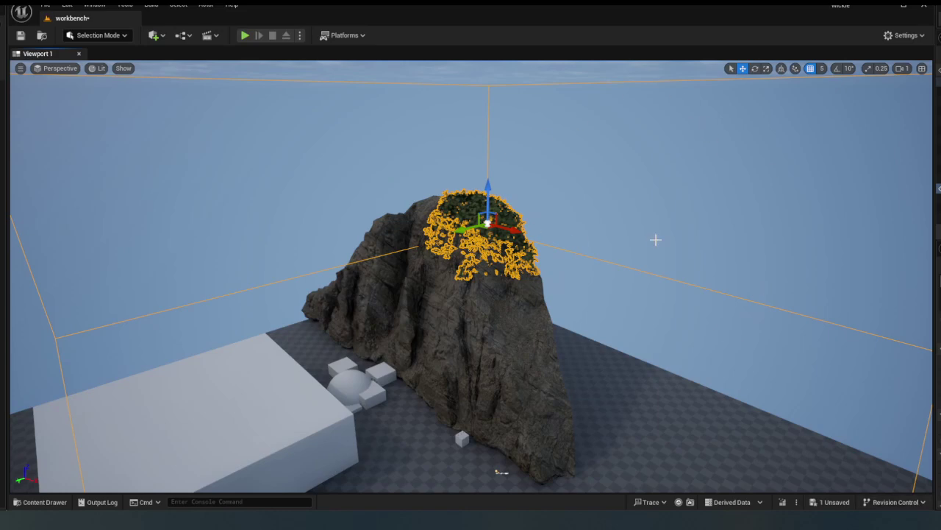
Clear the generated foliage from the cliff top while keeping the PCG volume in the level.
mouse_move(655, 240)
right_down()
mouse_move(606, 257)
mouse_move(664, 240)
right_up()
key(s)
key(d)
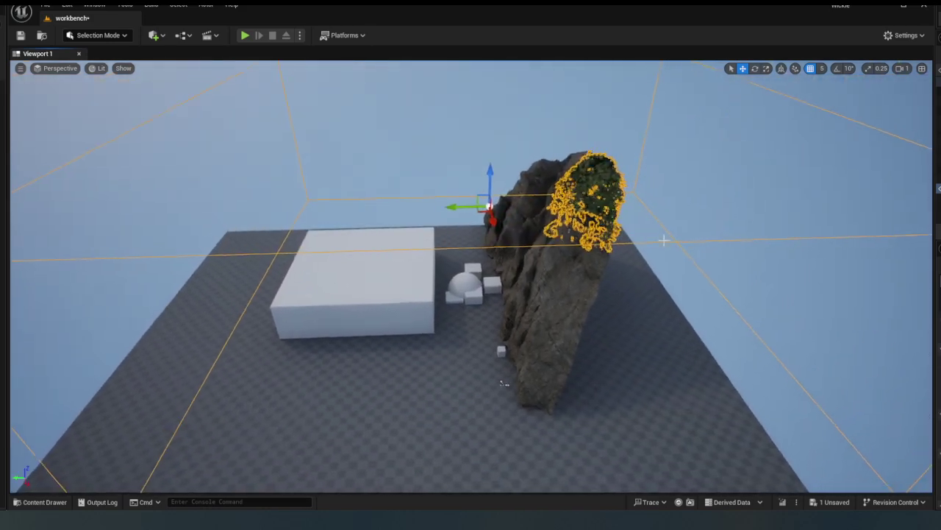
alt+drag(664, 240, 668, 240)
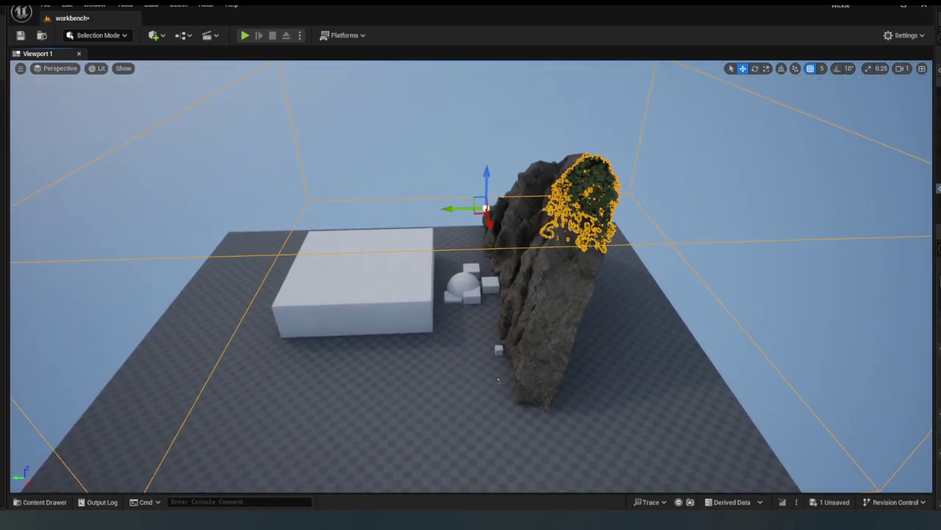
key(Delete)
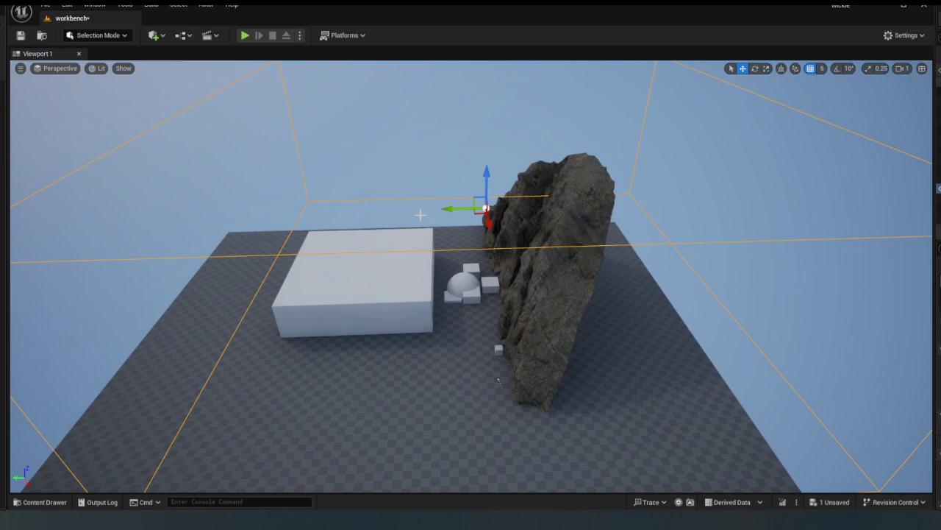
Shrink the PCG volume to a narrow box and move it across to the cliff.
drag(441, 209, 535, 189)
key(r)
key(w)
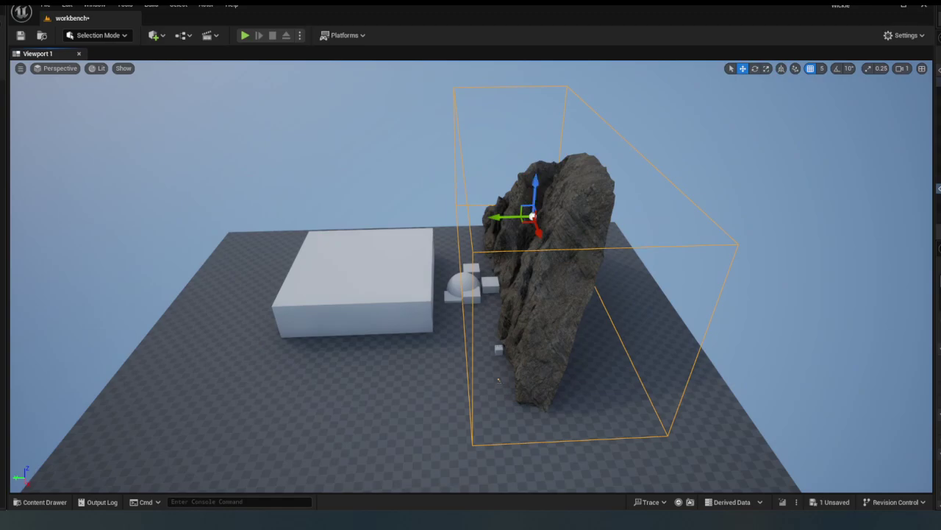
right_drag(534, 188, 604, 213)
right_drag(531, 137, 623, 199)
drag(662, 199, 506, 209)
right_drag(506, 208, 540, 178)
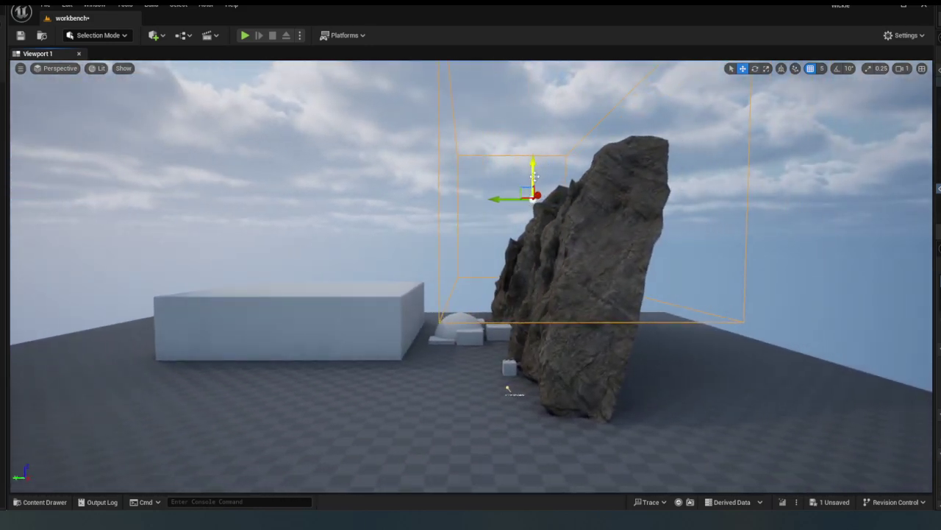
Lower the PCG volume to floor level and shift it sideways so it encloses the cliff.
drag(534, 175, 525, 246)
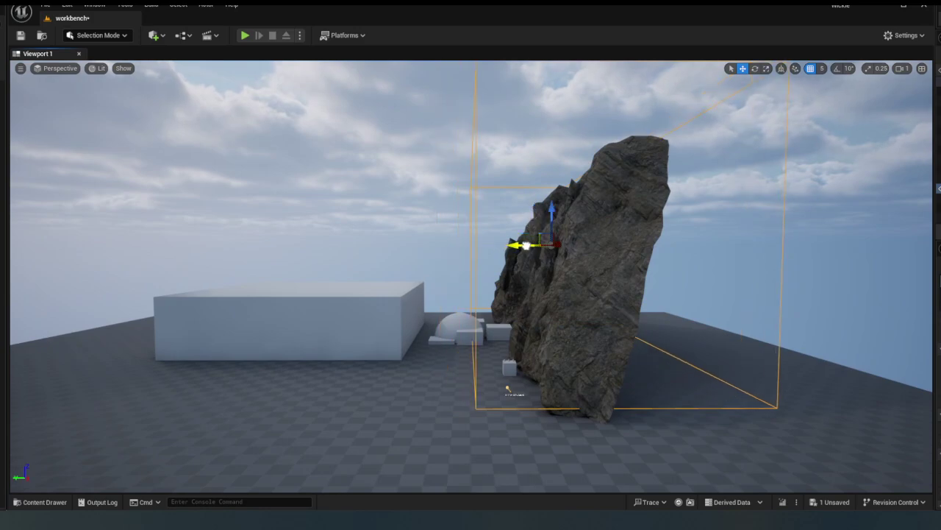
key(a)
right_drag(525, 246, 593, 245)
key(e)
mouse_move(482, 253)
right_down()
mouse_move(508, 295)
mouse_move(515, 287)
mouse_move(483, 253)
right_up()
key(r)
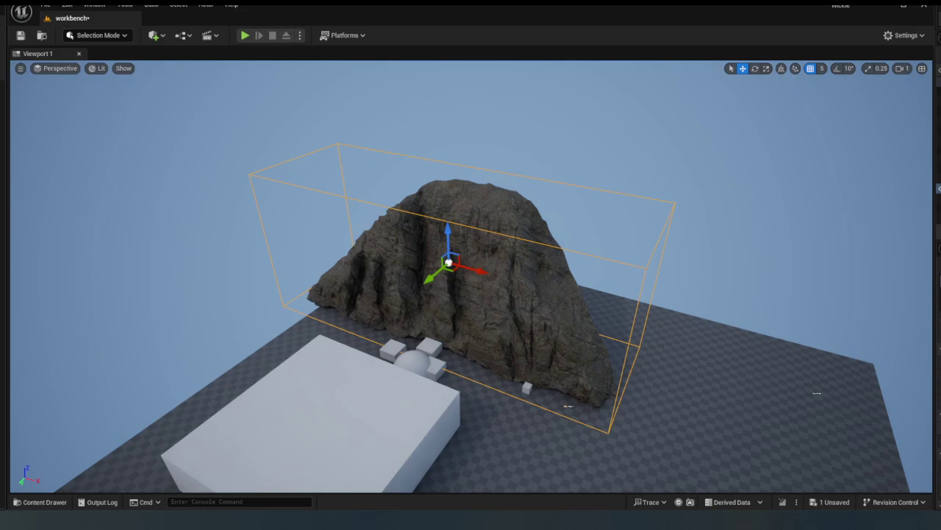
Inspect the cliff from several distances and open the PCG_Cliff_Foliage_3 graph.
click(639, 123)
right_drag(655, 187, 672, 205)
key(w)
key(s)
key(w)
key(s)
key(w)
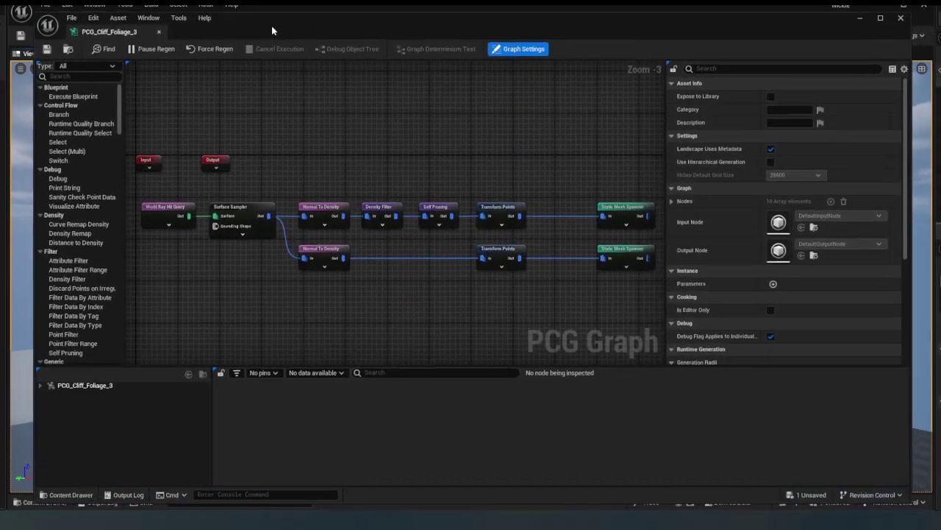
drag(272, 28, 254, 25)
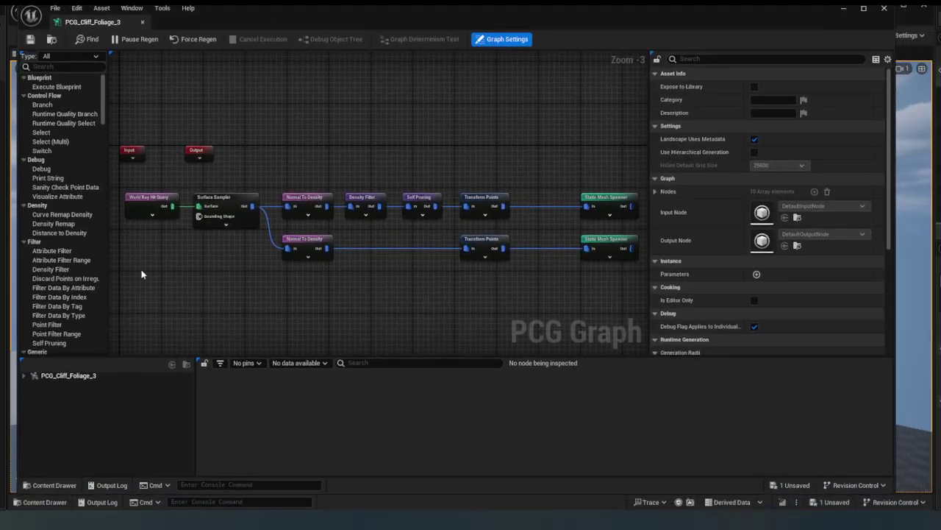
Examine the settings of the Surface Sampler, Normal To Density, Self Pruning, Transform Points and Static Mesh Spawner nodes in the graph.
click(143, 207)
drag(203, 179, 213, 247)
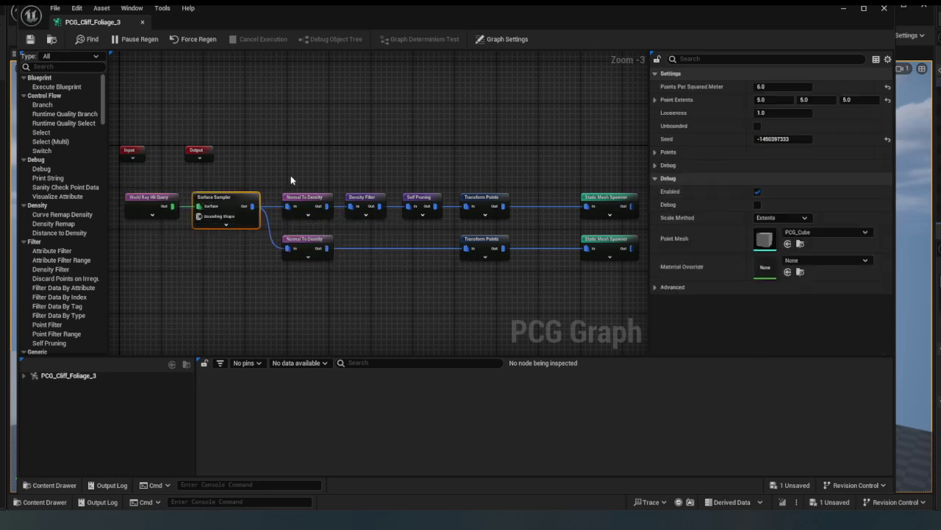
drag(290, 176, 312, 263)
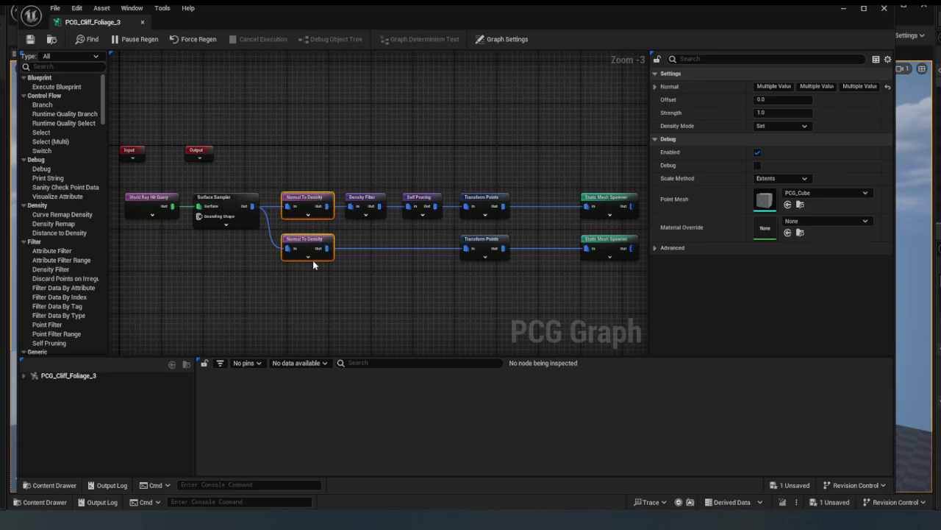
drag(565, 237, 632, 269)
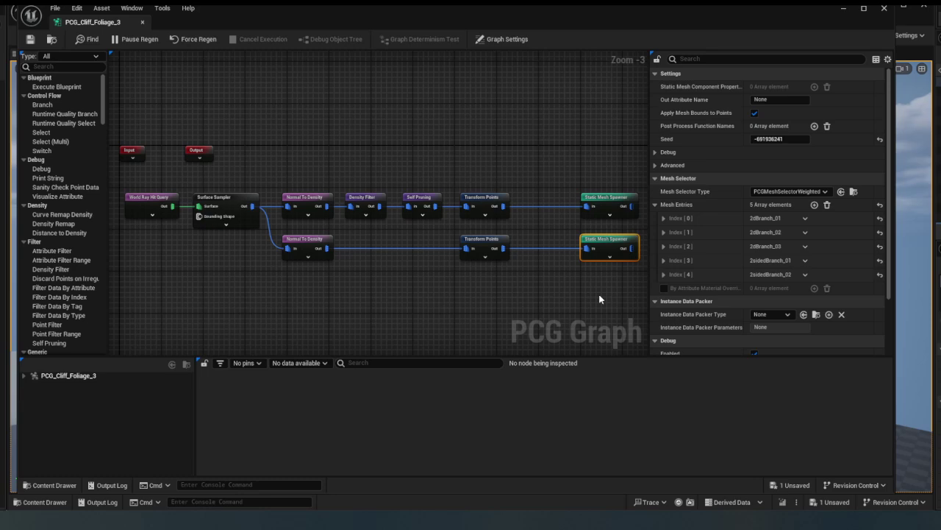
drag(581, 184, 601, 236)
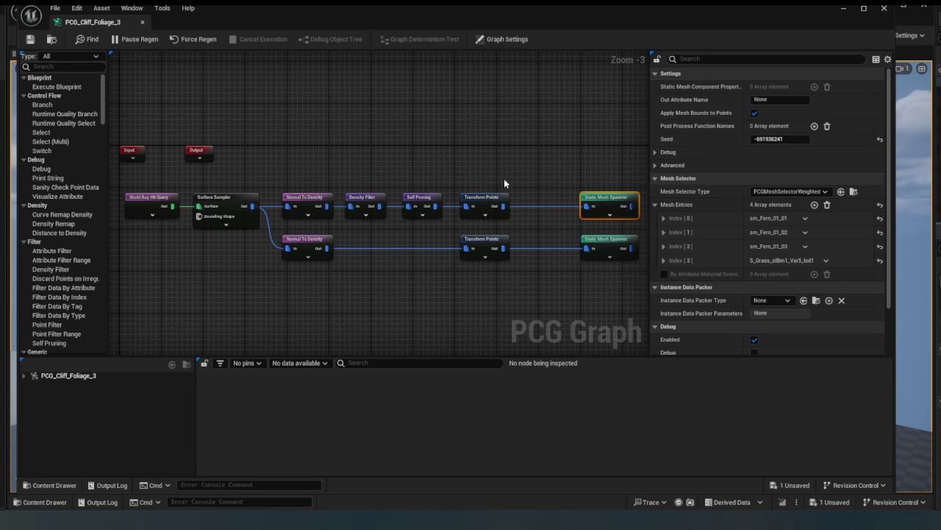
click(486, 200)
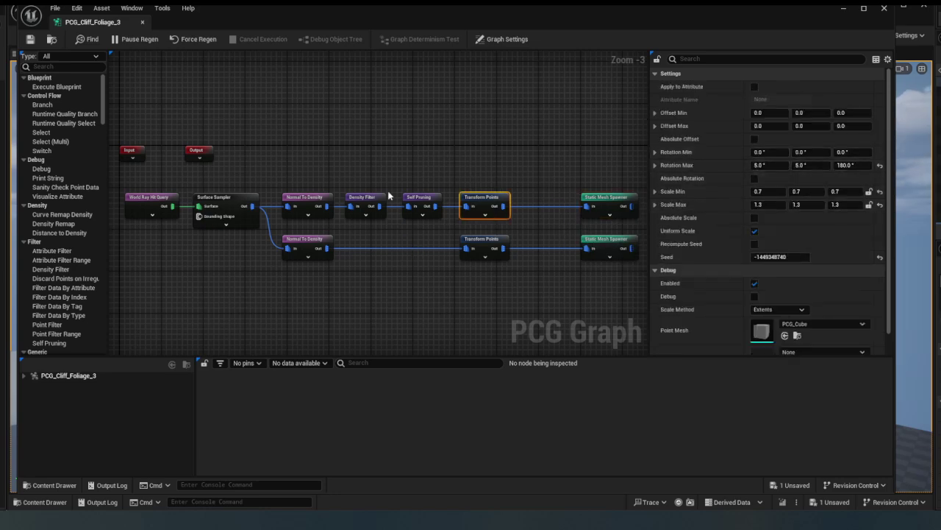
click(416, 199)
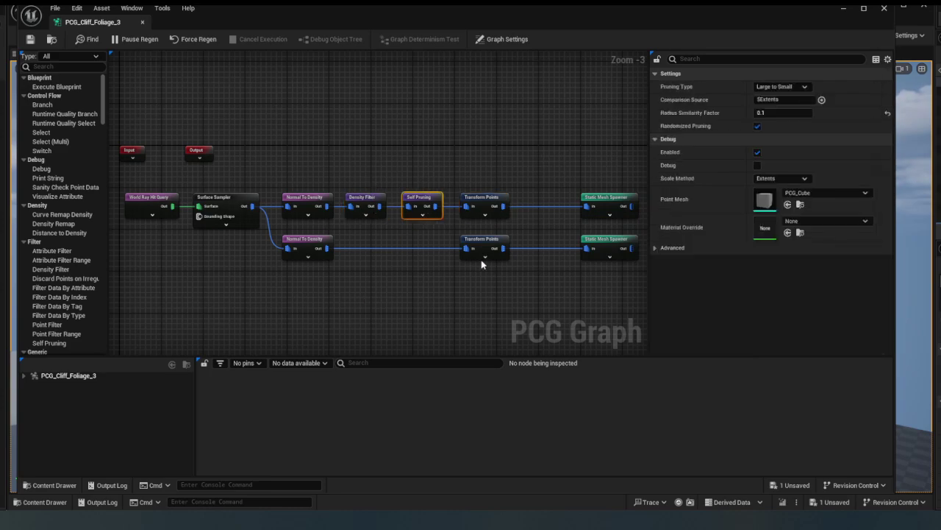
right_drag(481, 265, 420, 262)
drag(488, 185, 532, 275)
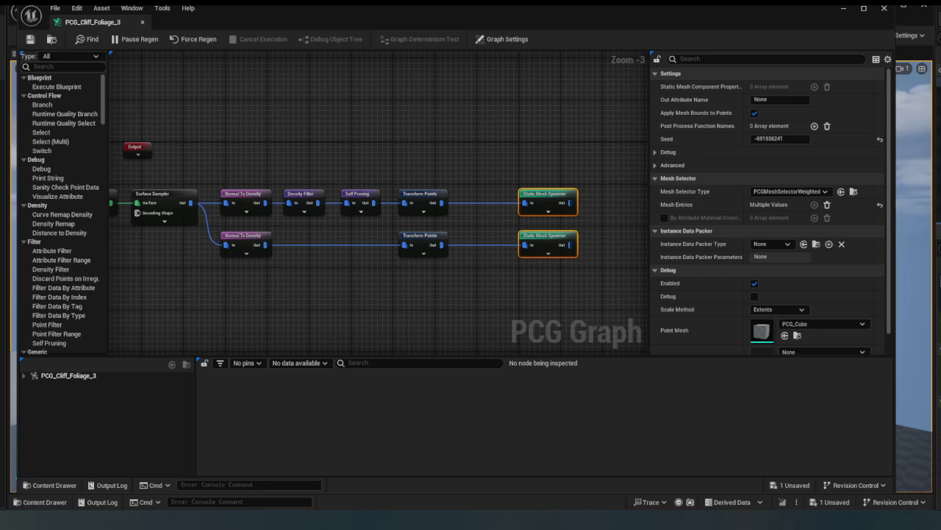
right_drag(175, 209, 407, 220)
Try 24 Points Per Squared Meter on the Surface Sampler and inspect the foliage coverage on the cliff.
drag(353, 20, 401, 25)
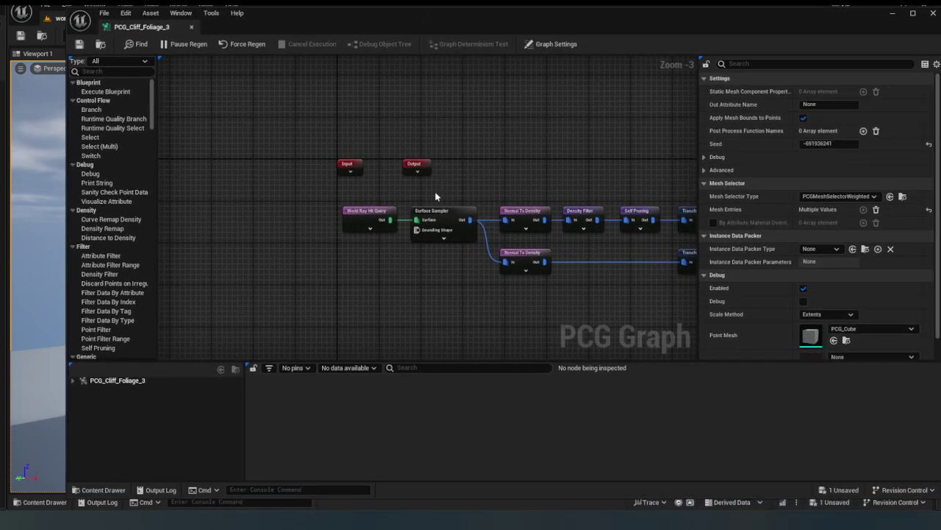
click(435, 214)
drag(697, 31, 152, 64)
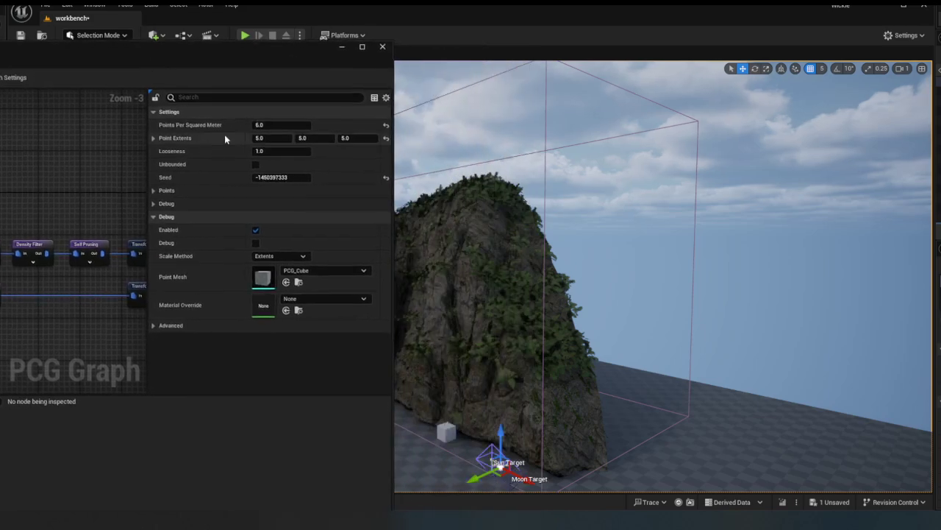
click(281, 125)
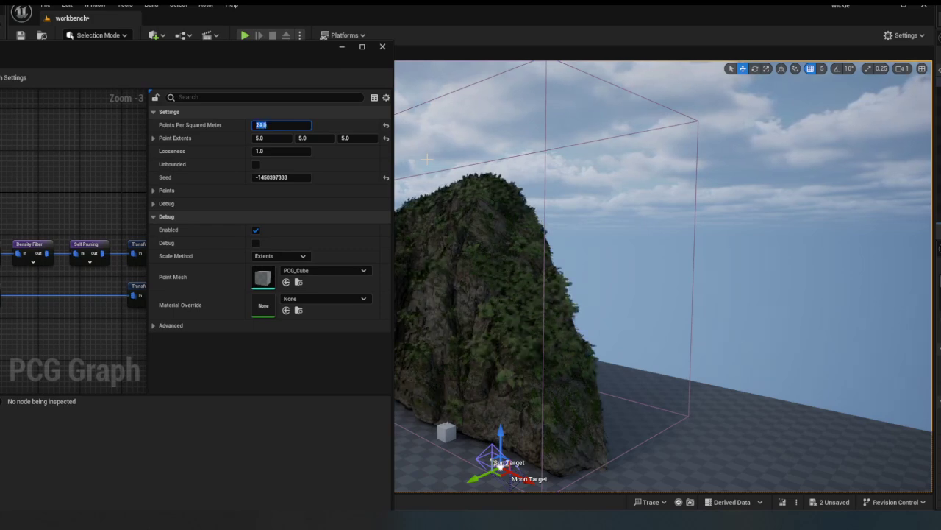
right_drag(657, 391, 640, 360)
right_drag(545, 345, 545, 334)
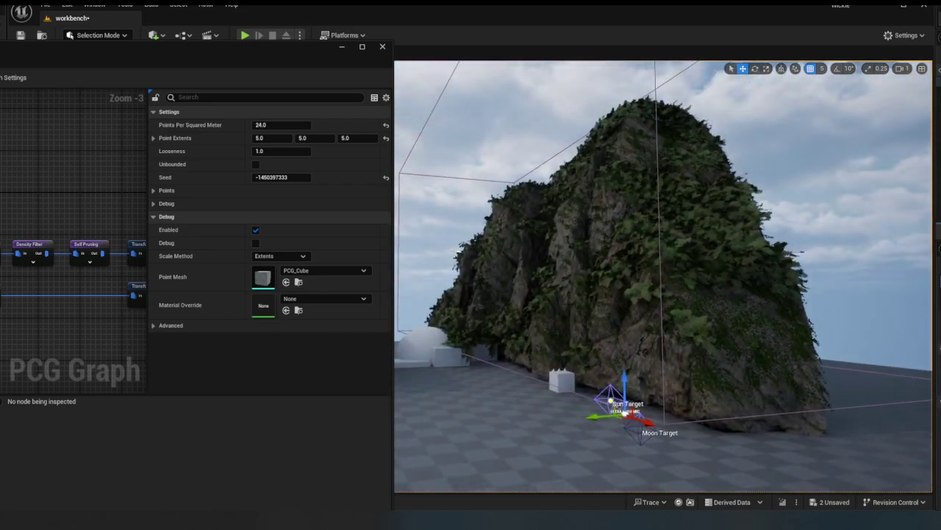
Try 5 Points Per Squared Meter on the Surface Sampler.
click(285, 125)
text(5)
key(Return)
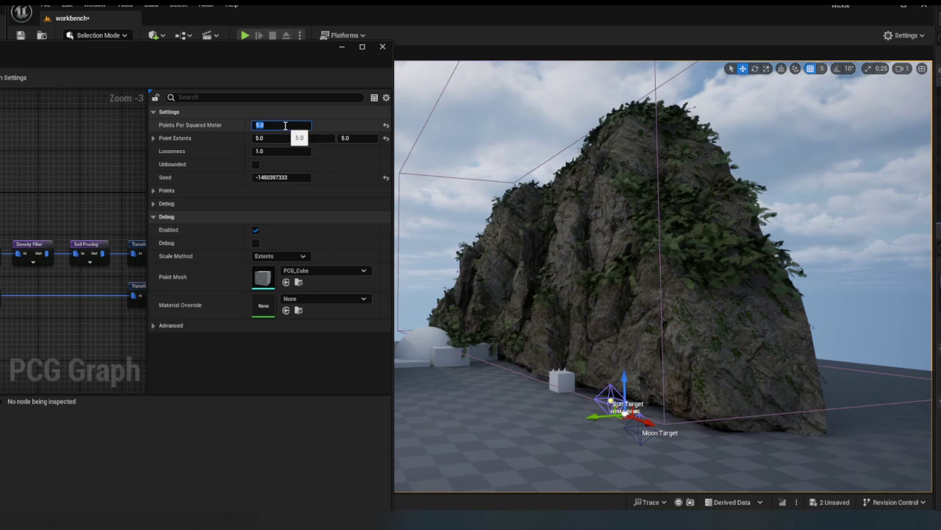
Set the Surface Sampler's Points Per Squared Meter to 12.
key(Return)
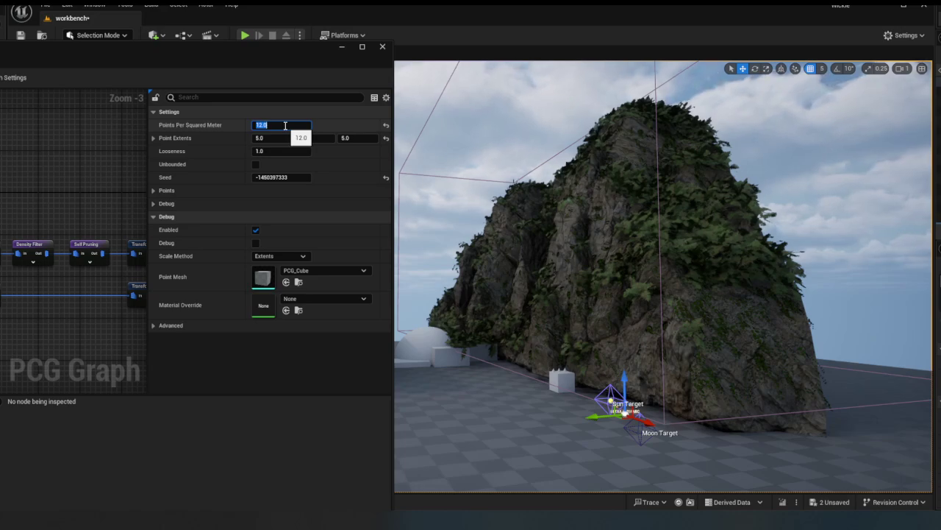
double_click(192, 57)
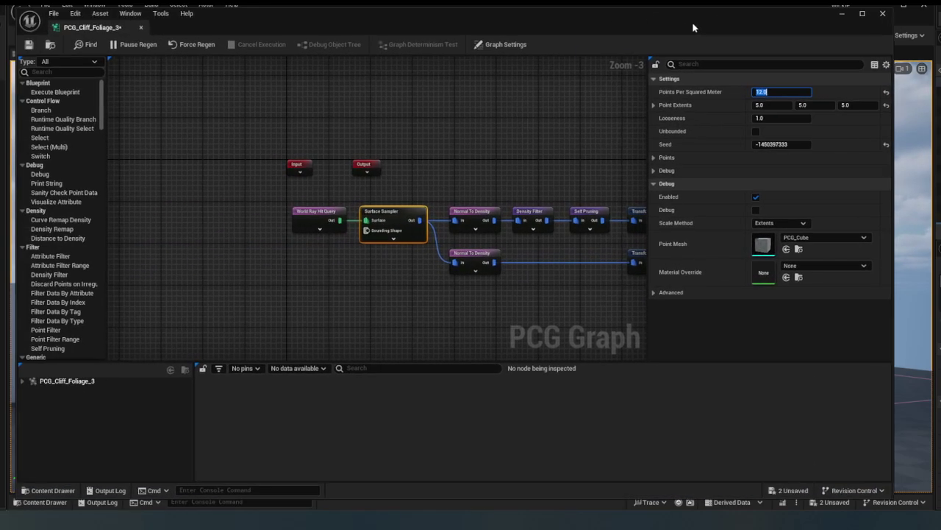
right_drag(568, 180, 332, 147)
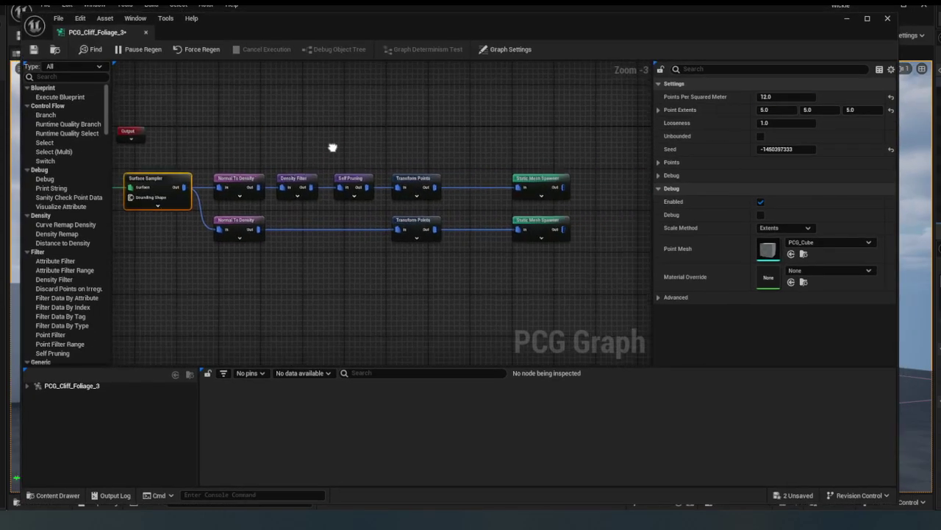
Set the Instance Data Packer Type of both Static Mesh Spawner nodes to PCGInstanceDataPackerByAttribute, and save and close the graph.
right_drag(505, 158, 384, 152)
drag(384, 140, 450, 237)
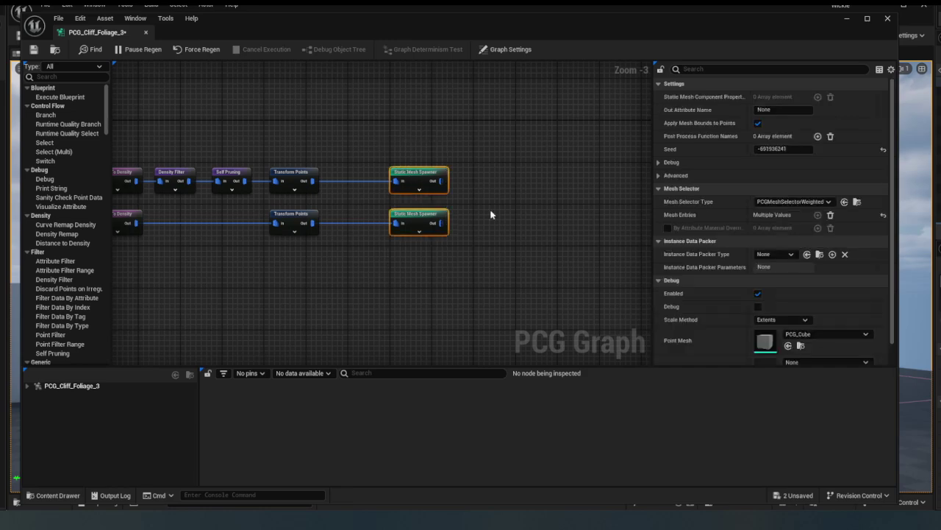
scroll(491, 214, up, 3)
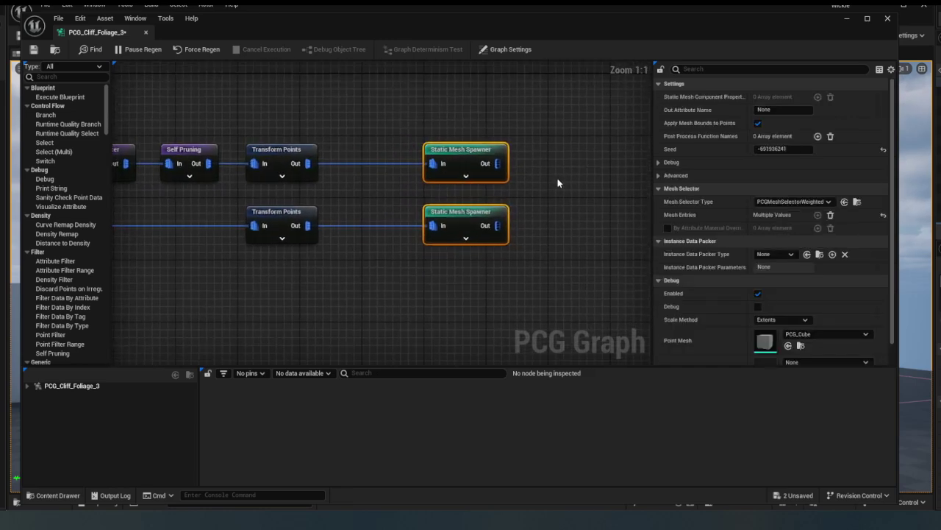
right_drag(557, 184, 558, 193)
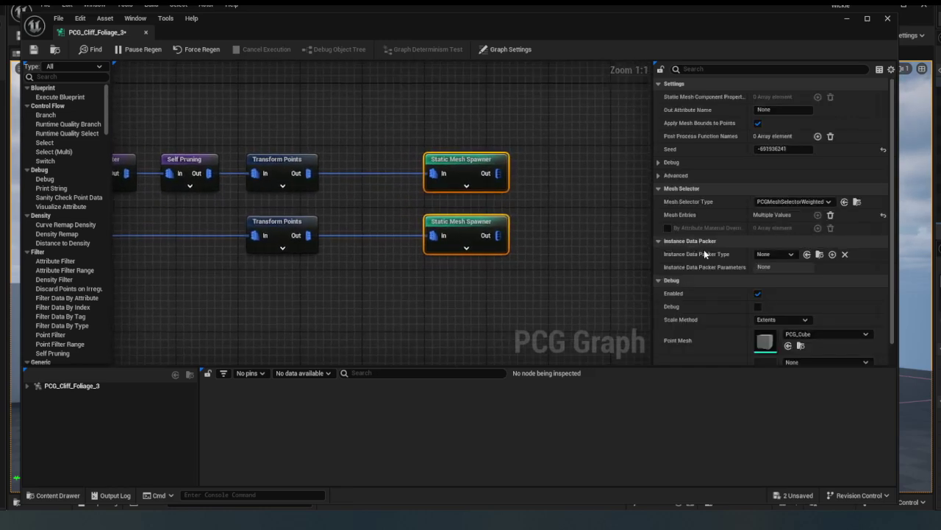
click(769, 254)
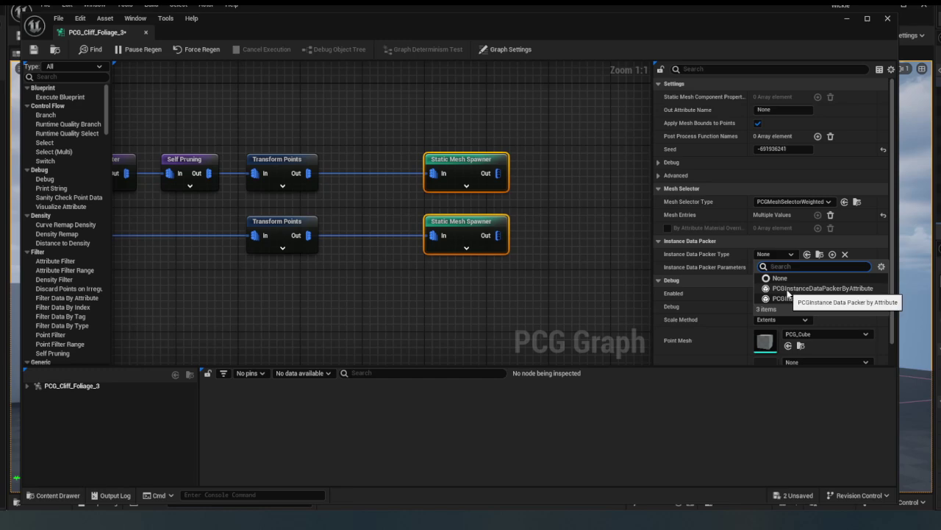
click(846, 290)
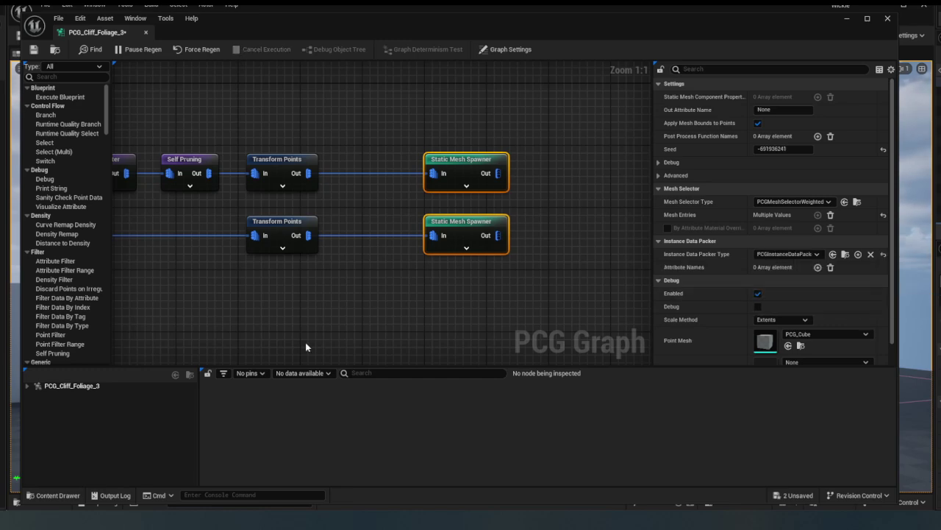
click(33, 50)
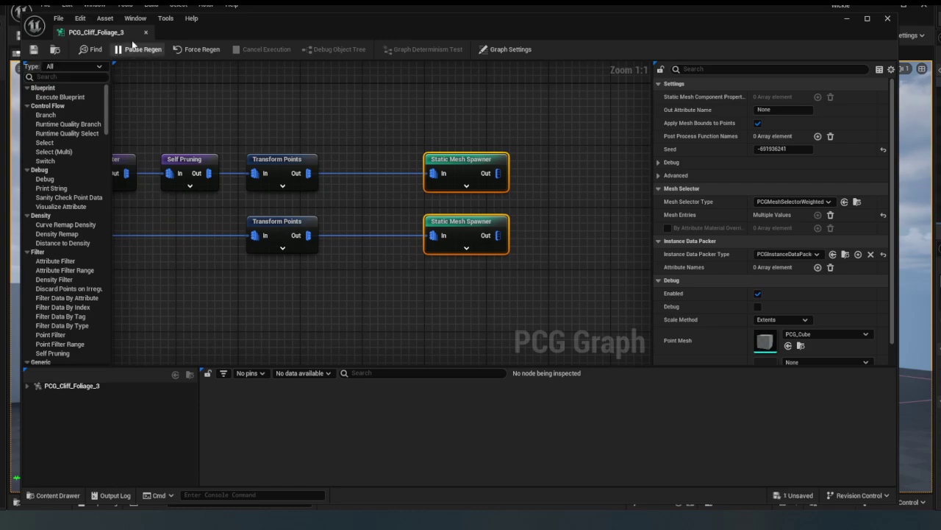
click(146, 32)
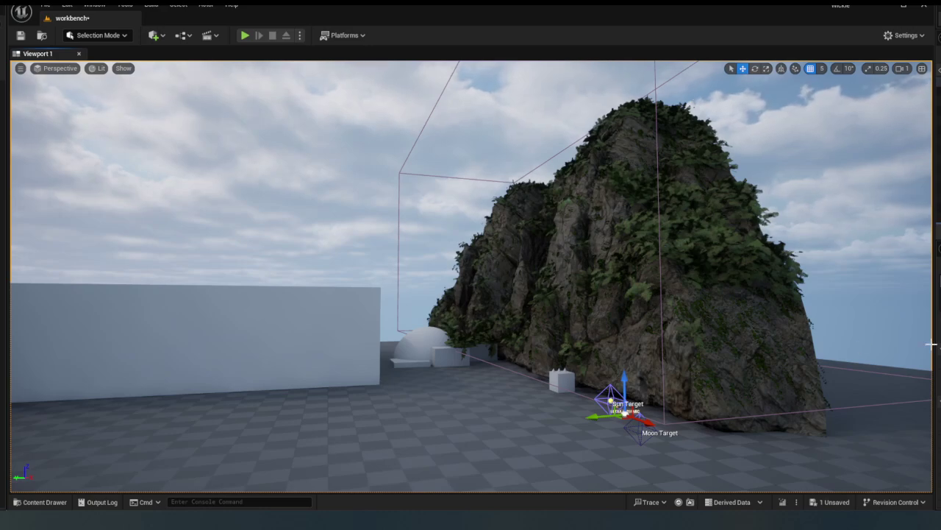
Inspect the foliage coverage around the cliff and nudge the selected sky actor slightly toward the cliff.
right_drag(609, 271, 700, 291)
key(w)
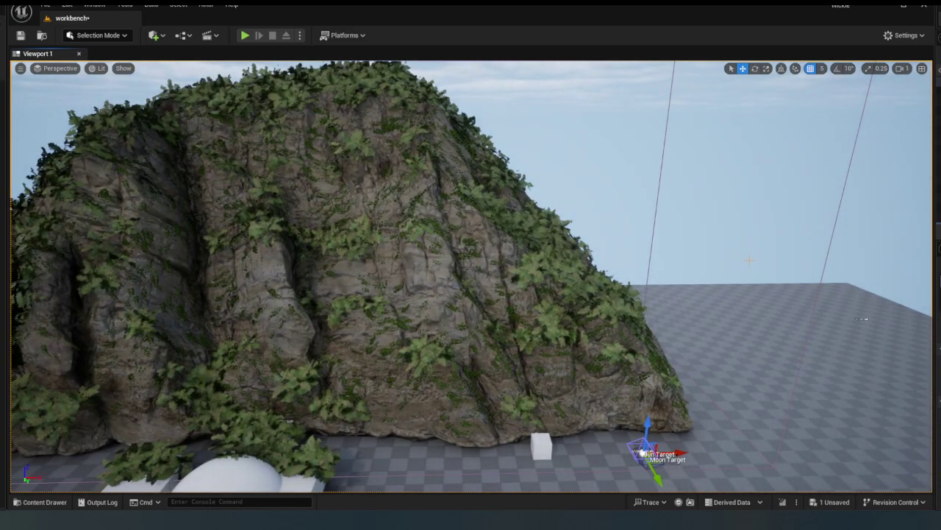
right_drag(748, 260, 681, 249)
key(s)
right_drag(557, 304, 548, 462)
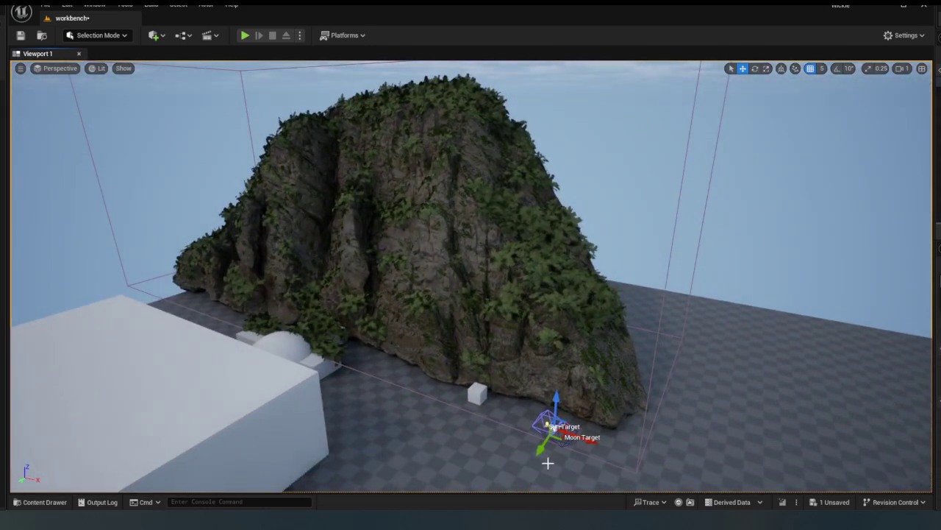
drag(538, 436, 526, 419)
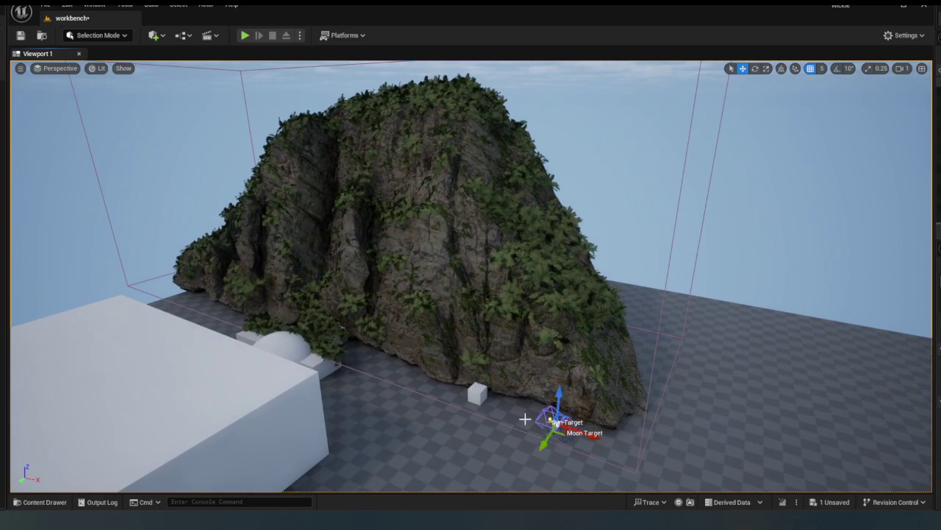
Select the PCG_Cliff_Foliage_3 volume, clean up and regenerate its foliage several times, and close its details.
click(649, 388)
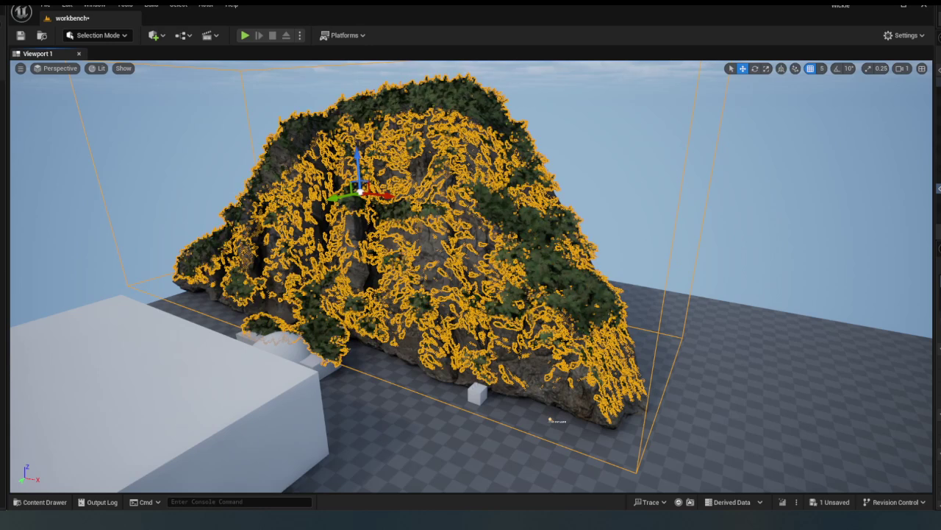
drag(940, 253, 589, 61)
click(807, 239)
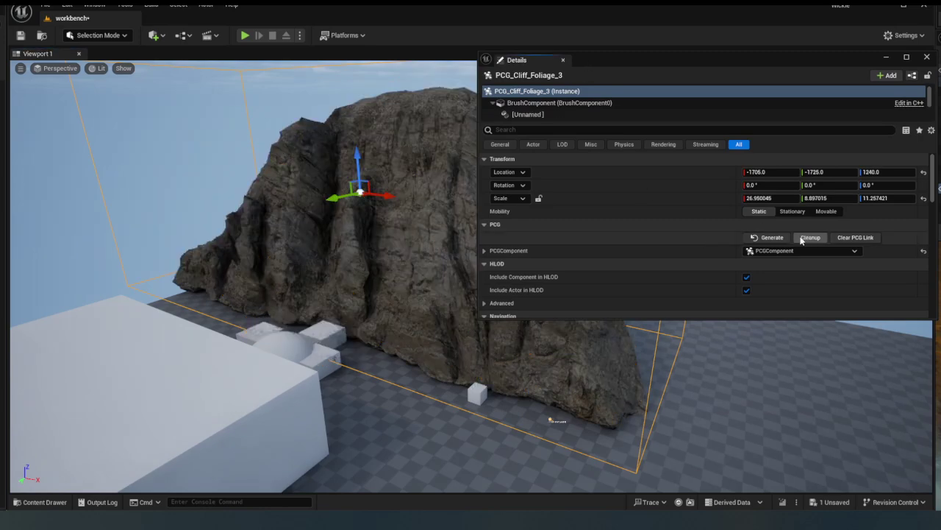
click(773, 237)
click(809, 237)
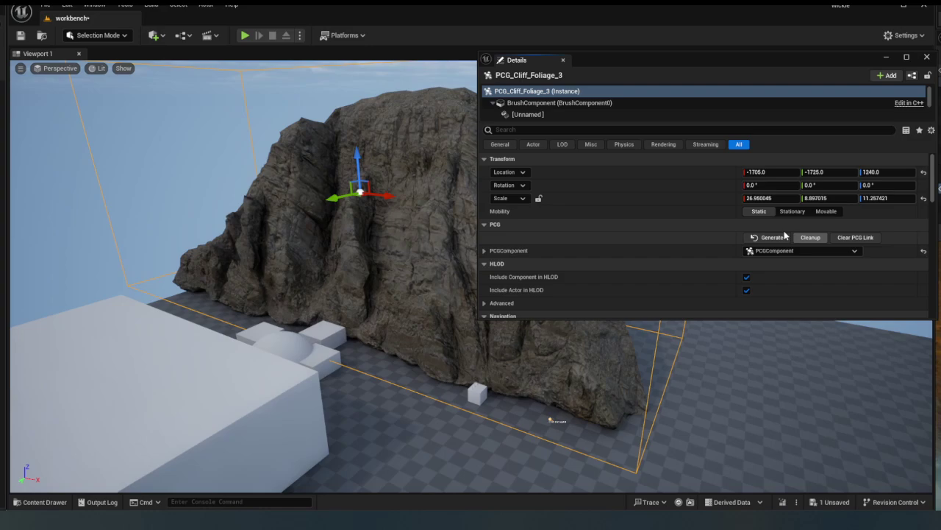
click(772, 237)
click(809, 237)
click(772, 237)
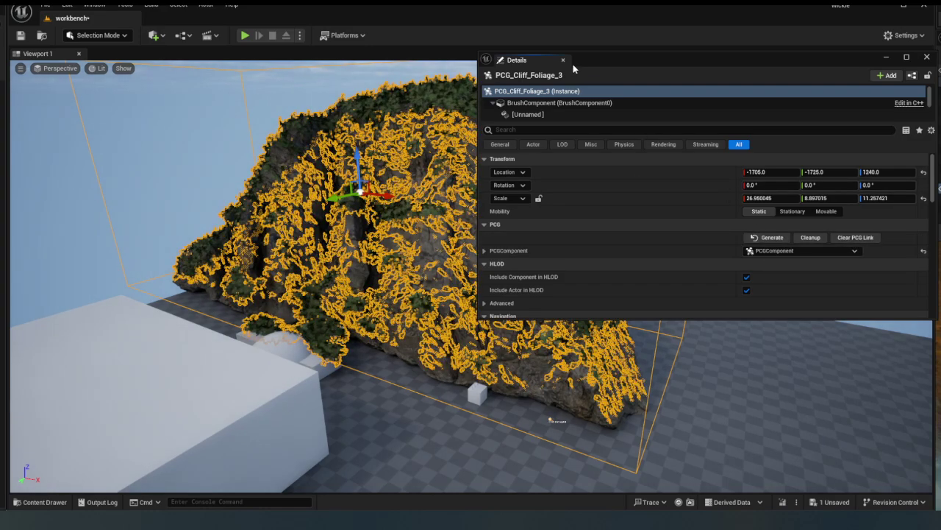
drag(587, 67, 509, 102)
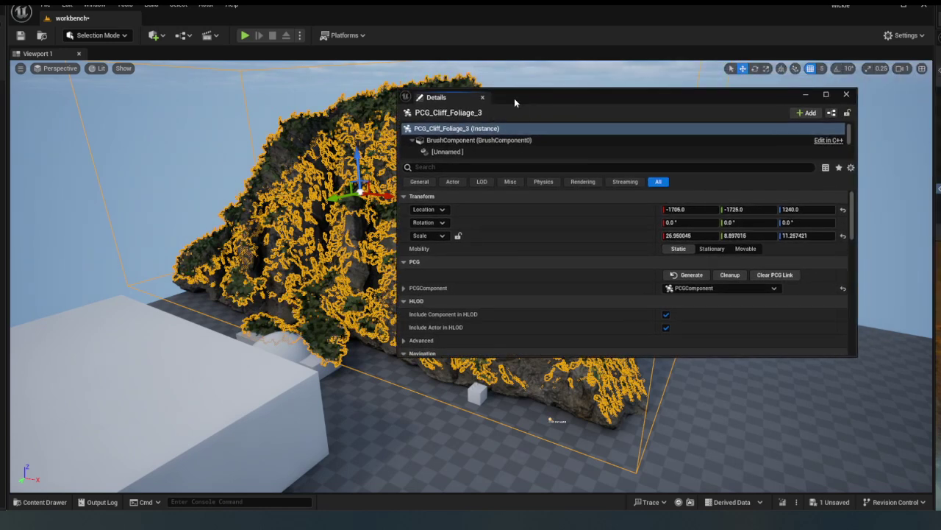
click(483, 97)
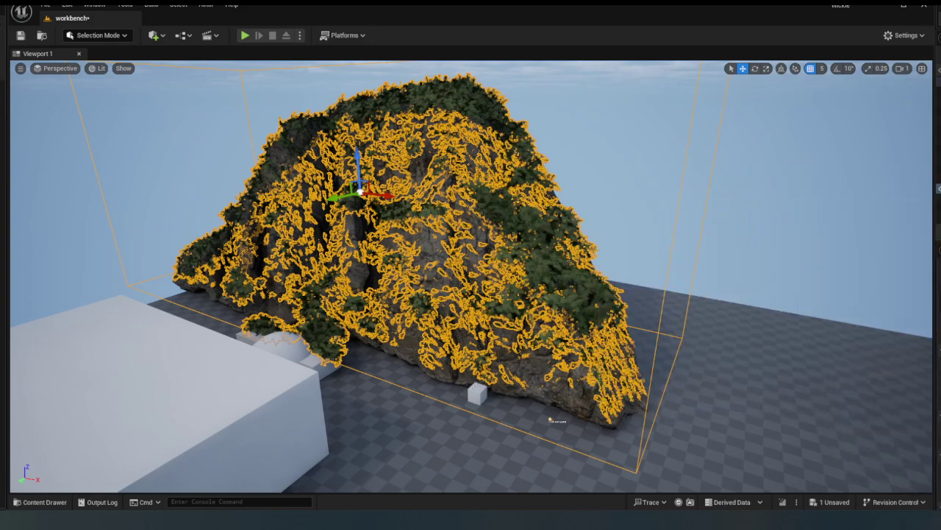
Play the level from the floor in front of the cliff, inspect the foliage up close, and end the play session.
right_drag(470, 276, 552, 375)
right_drag(514, 309, 447, 412)
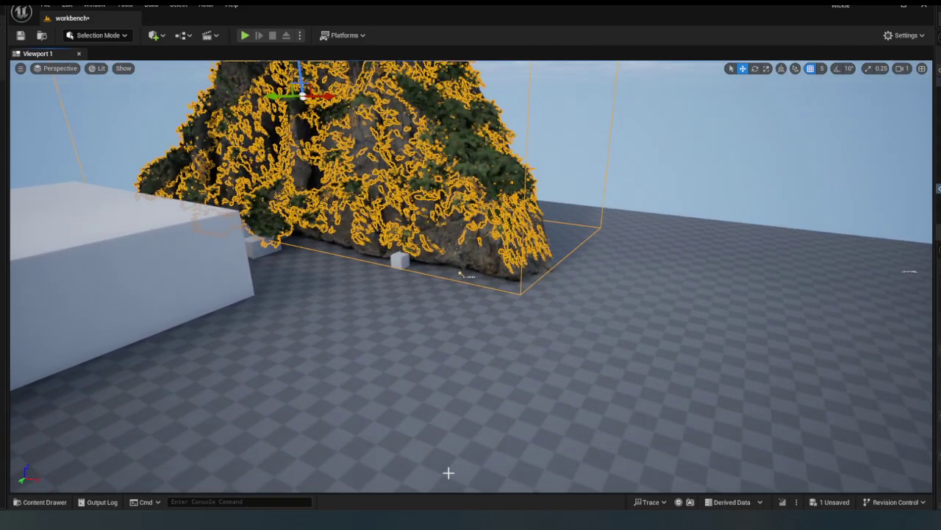
right_click(448, 412)
click(473, 460)
mouse_move(471, 275)
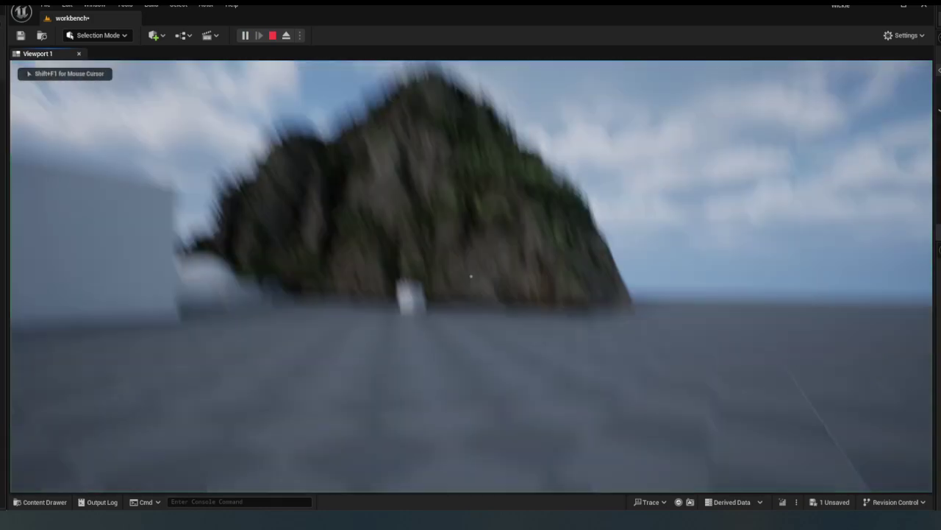
key(w)
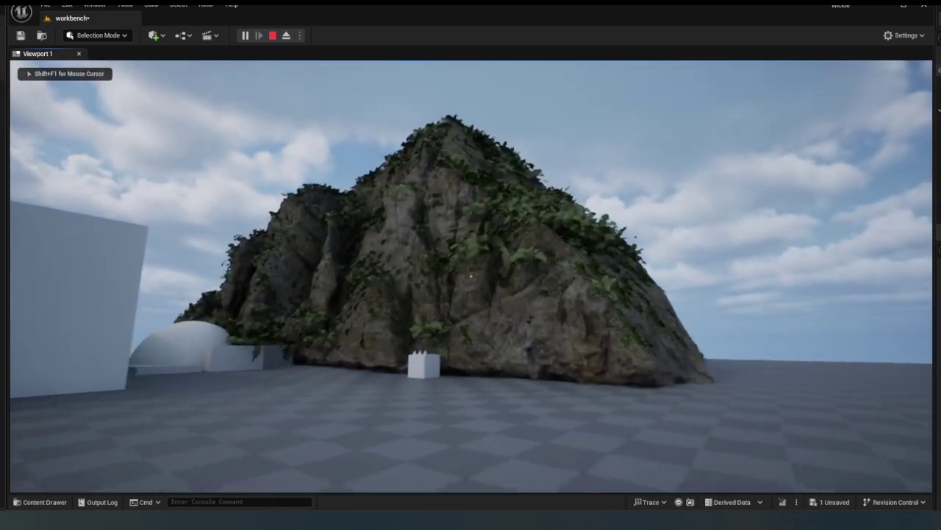
key(w)
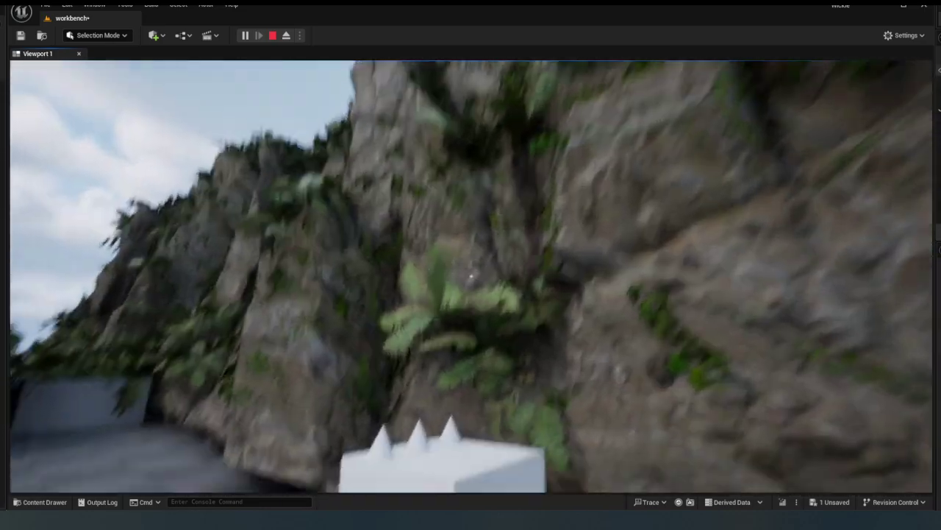
key(w)
key(a)
key(s)
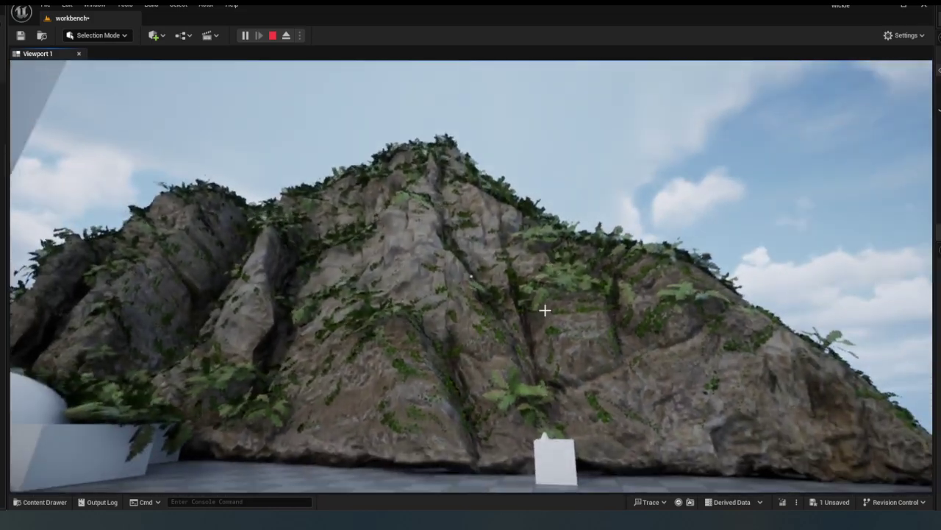
key(Escape)
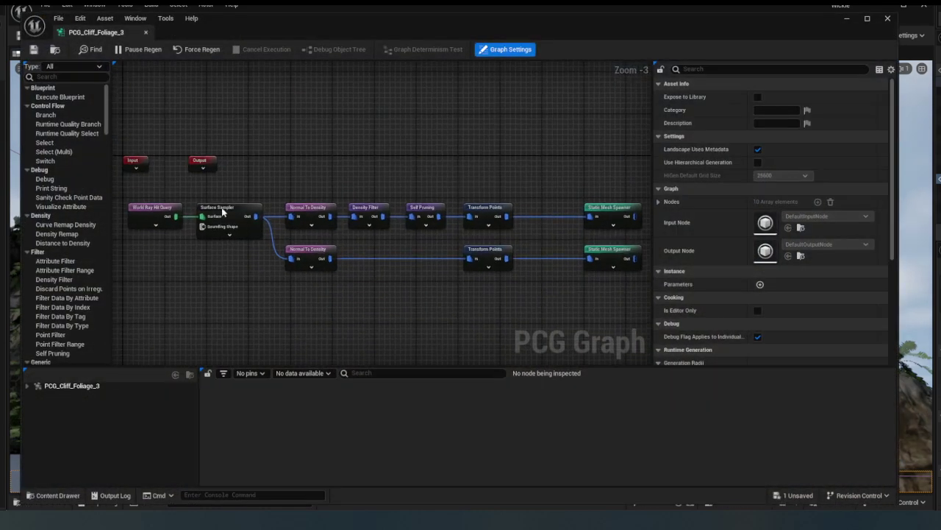
Set the Surface Sampler's Points Per Squared Meter to 50 and save the graph.
click(223, 212)
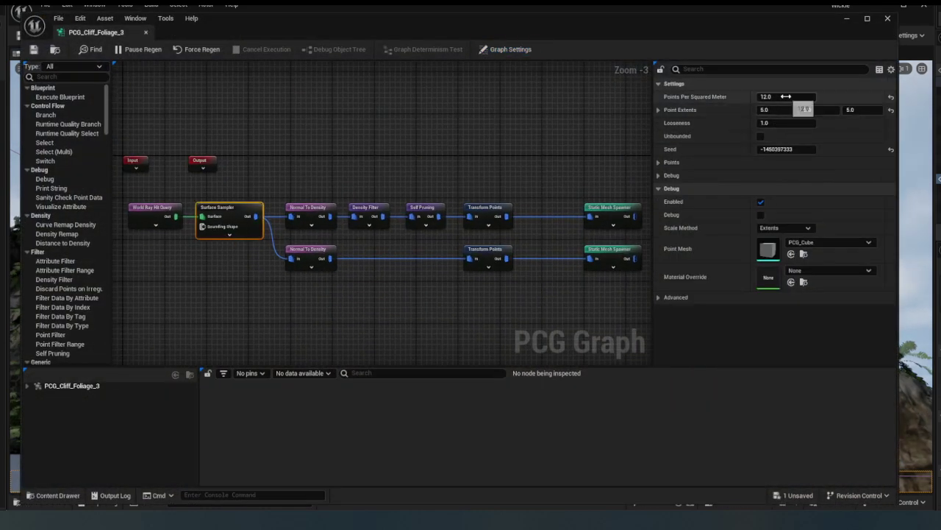
click(787, 96)
text(50)
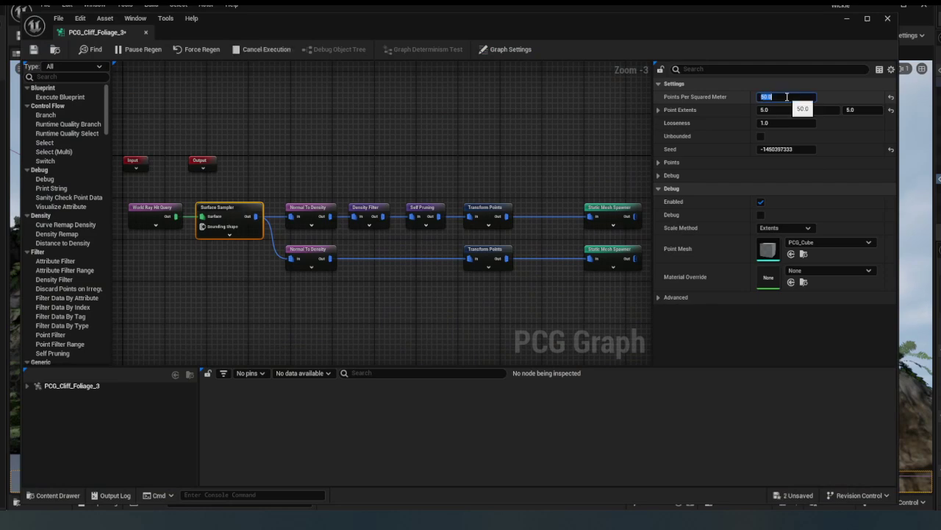
key(Return)
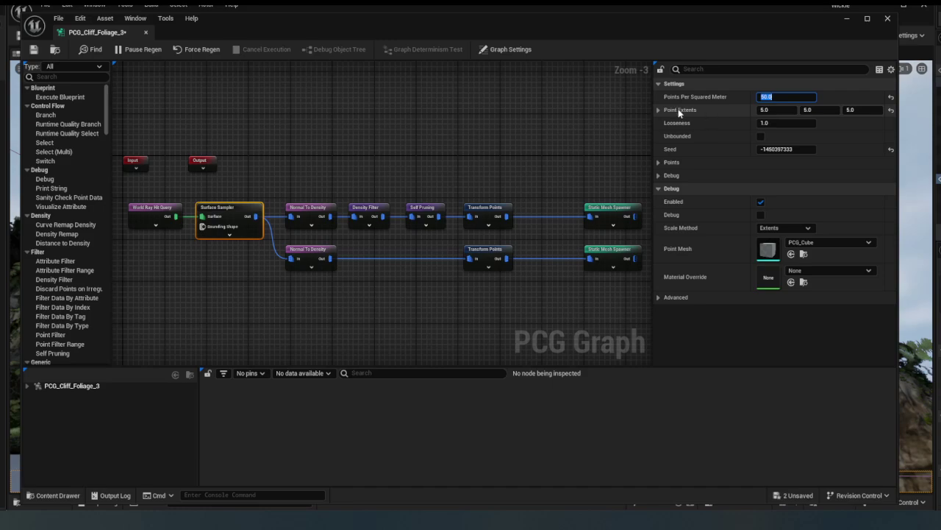
click(33, 49)
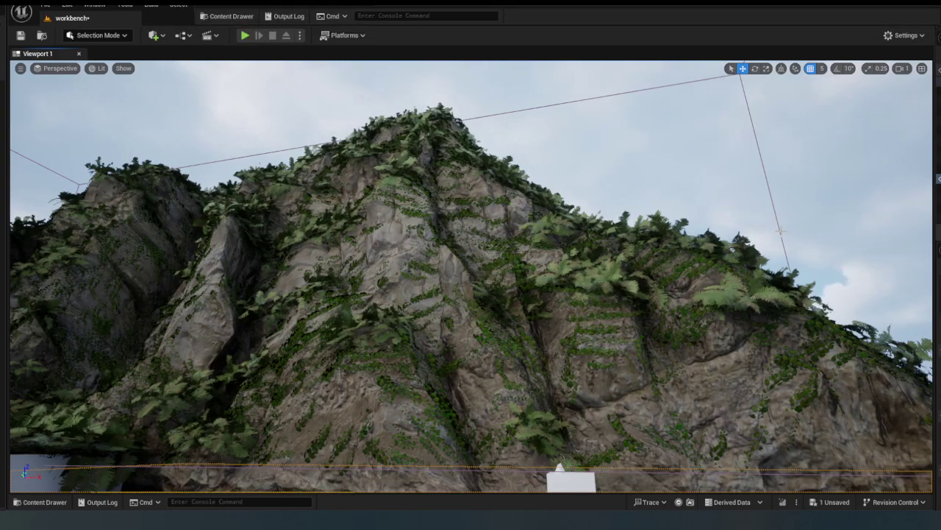
Inspect the foliage on the cliff, review the settings of both Static Mesh Spawner nodes, and close the graph.
click(781, 231)
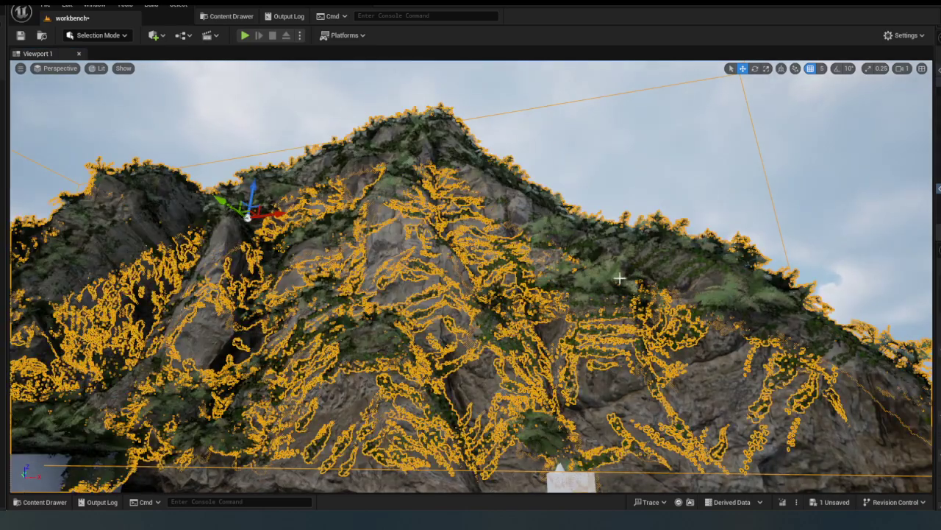
right_drag(619, 278, 510, 376)
click(508, 380)
key(alt+Tab)
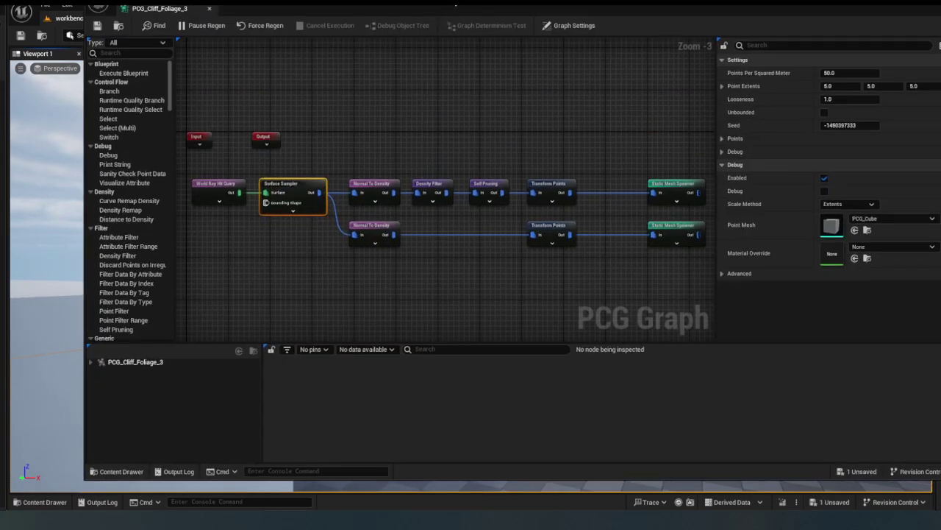
drag(650, 168, 702, 290)
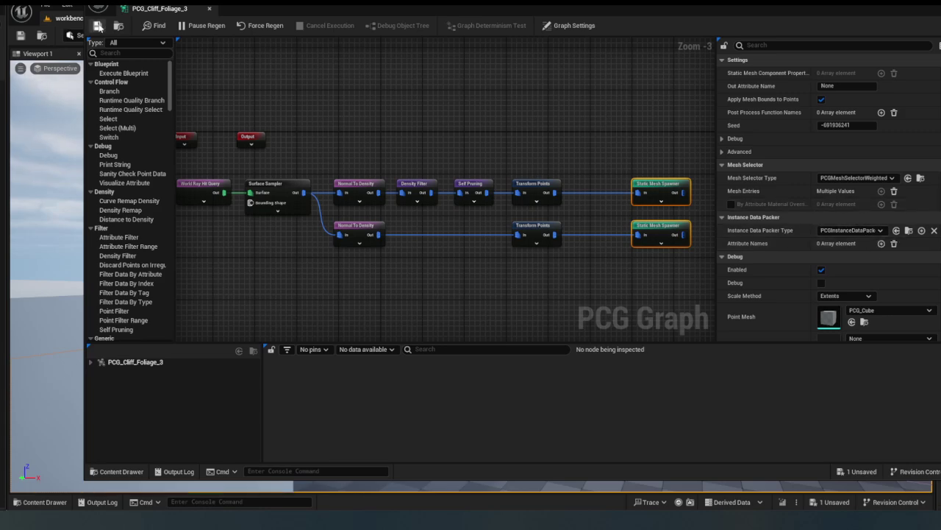
click(210, 8)
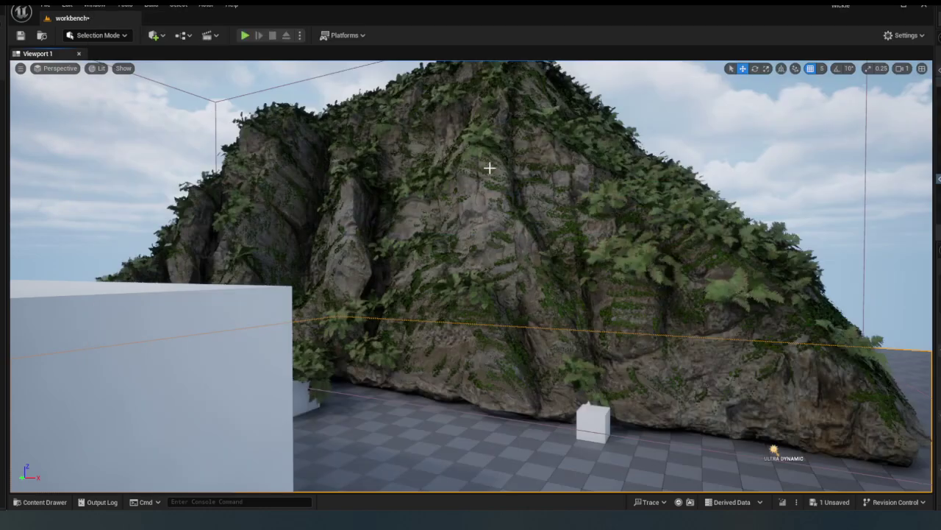
Select the PCG_Cliff_Foliage_3 volume, clear its PCG link, and move its details window out of the way.
right_drag(490, 168, 530, 147)
key(s)
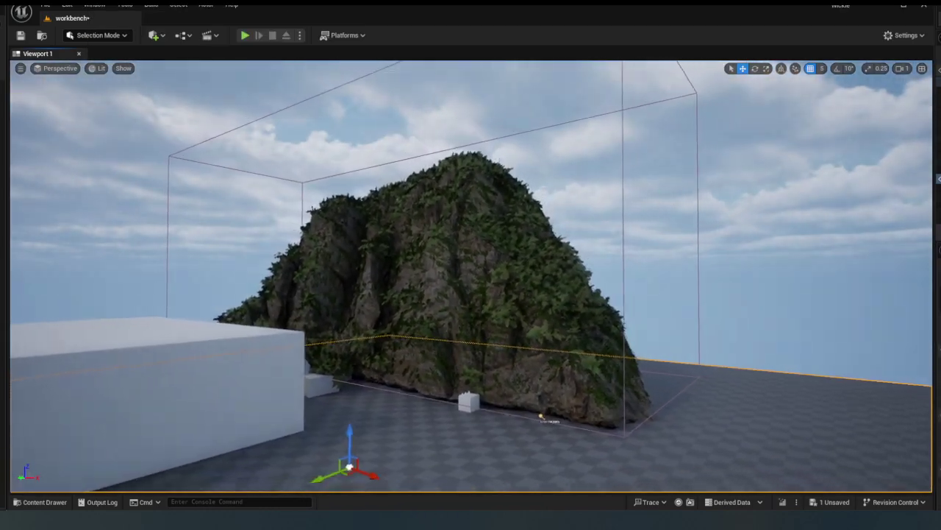
scroll(521, 189, down, 2)
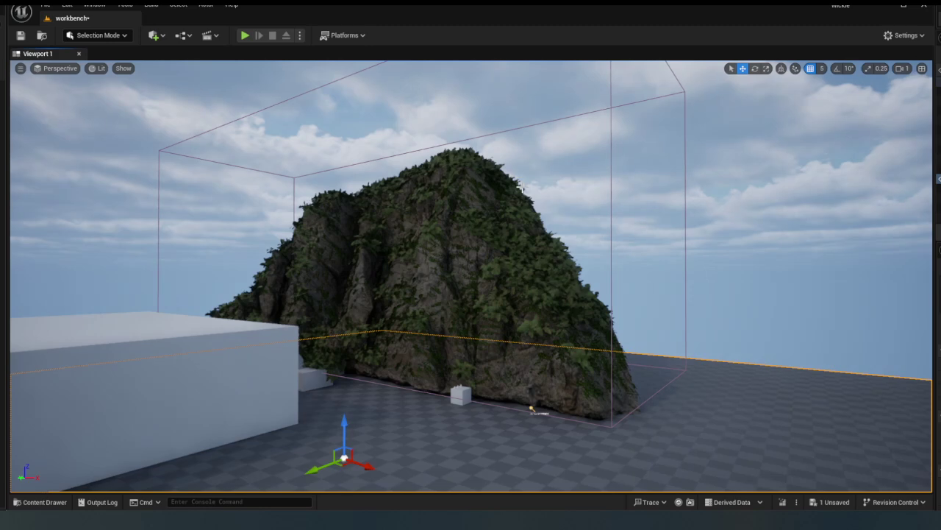
click(611, 276)
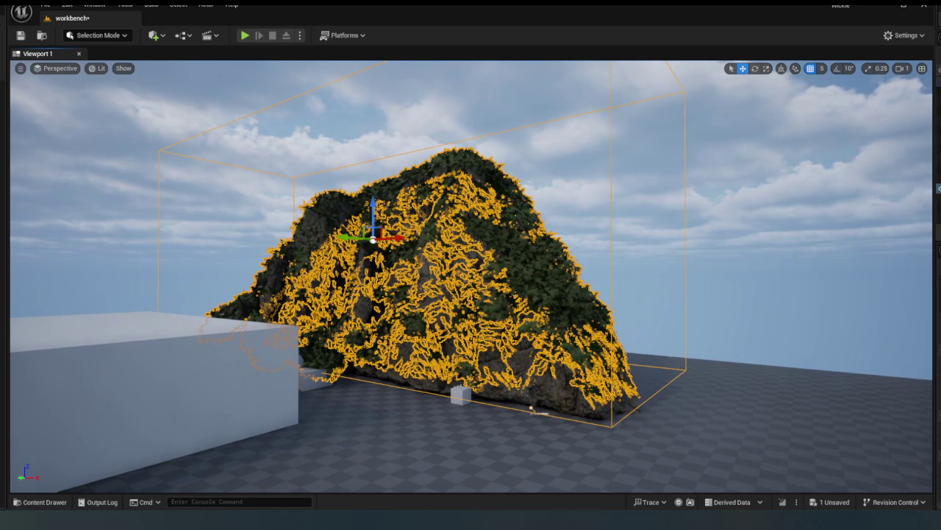
drag(940, 250, 586, 199)
click(838, 374)
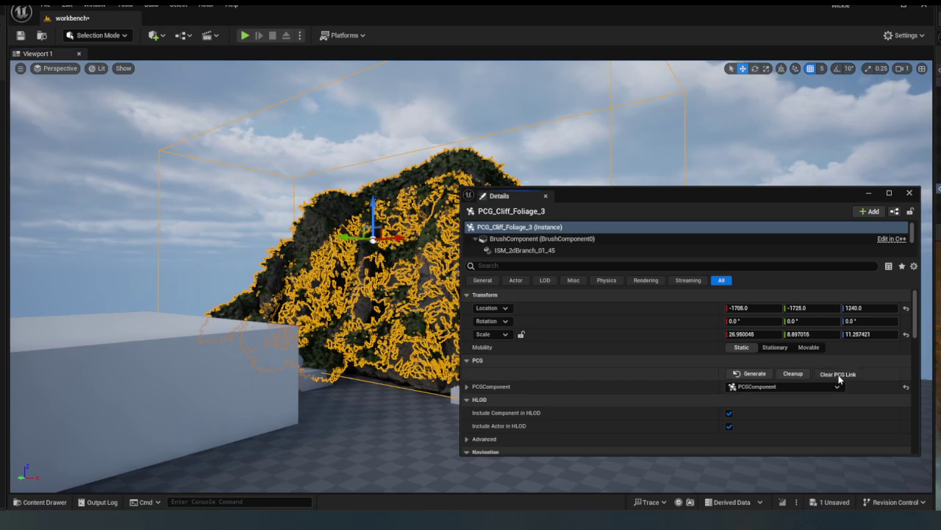
drag(713, 202, 940, 254)
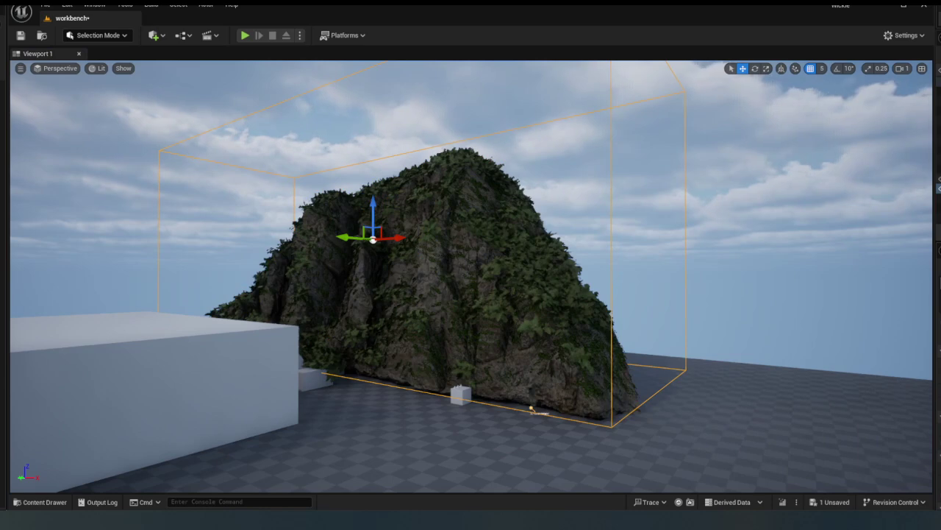
Deselect the PCG volume and select the foliage covering the cliff to check it as a separate object.
key(Escape)
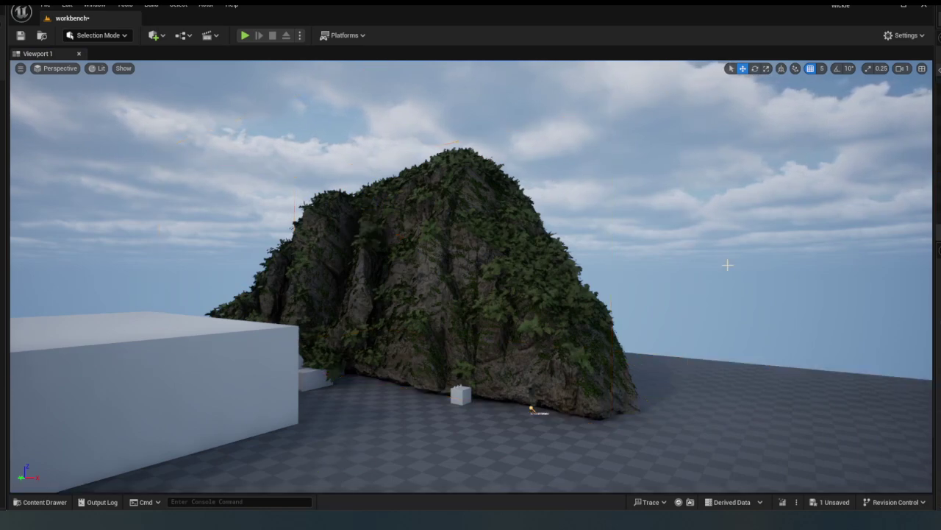
click(543, 289)
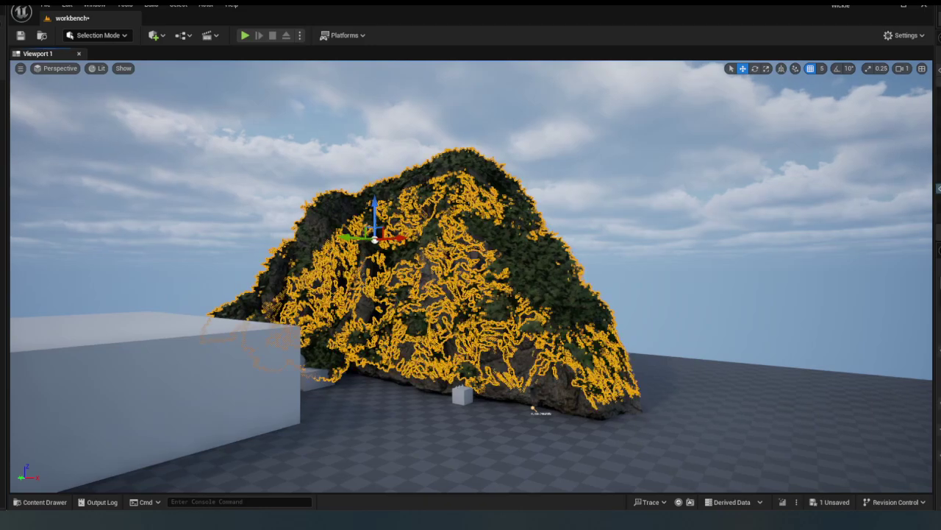
right_drag(528, 297, 494, 380)
key(d)
key(s)
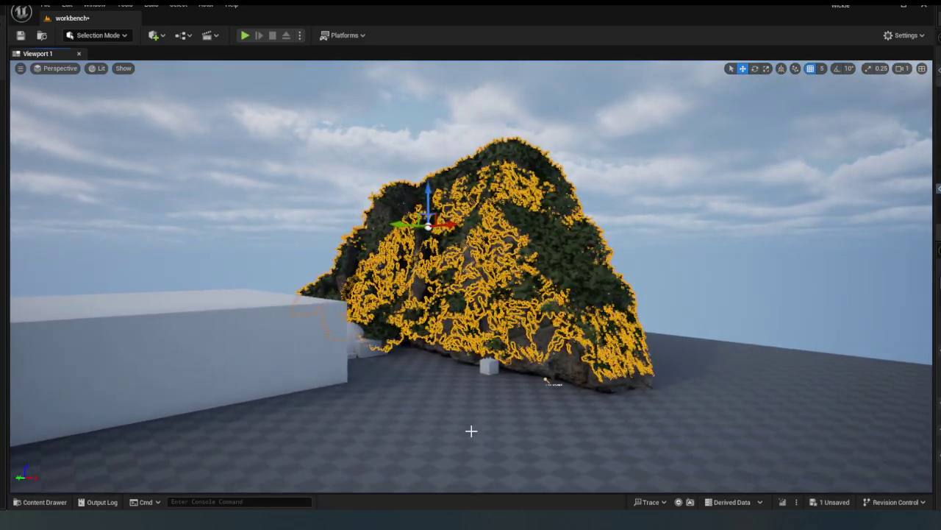
Play the level from the floor near the cliff, view its foliage from near and far, and end the play session.
right_click(471, 431)
click(503, 422)
key(w)
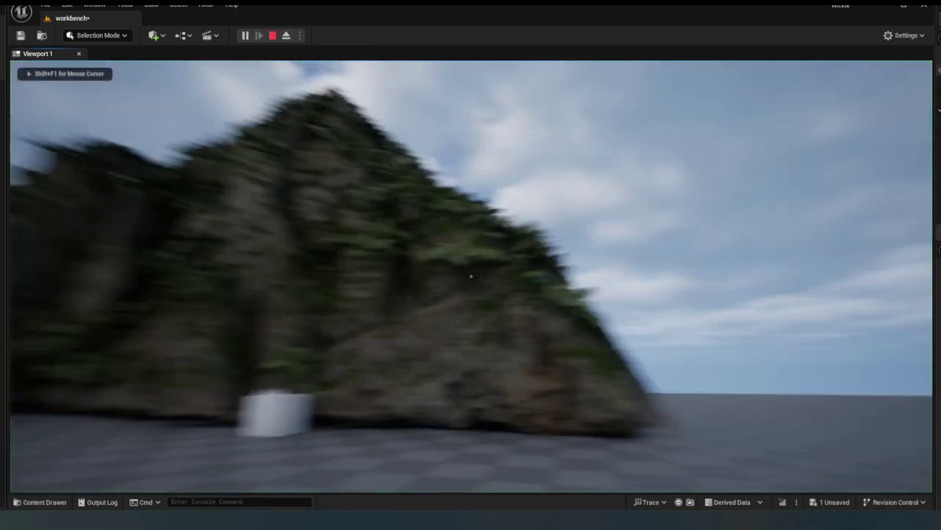
key(w)
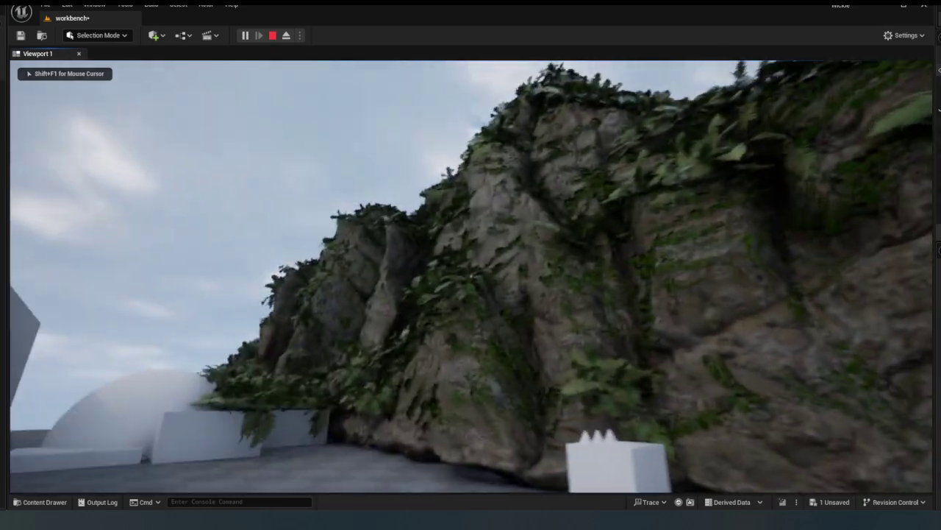
key(w)
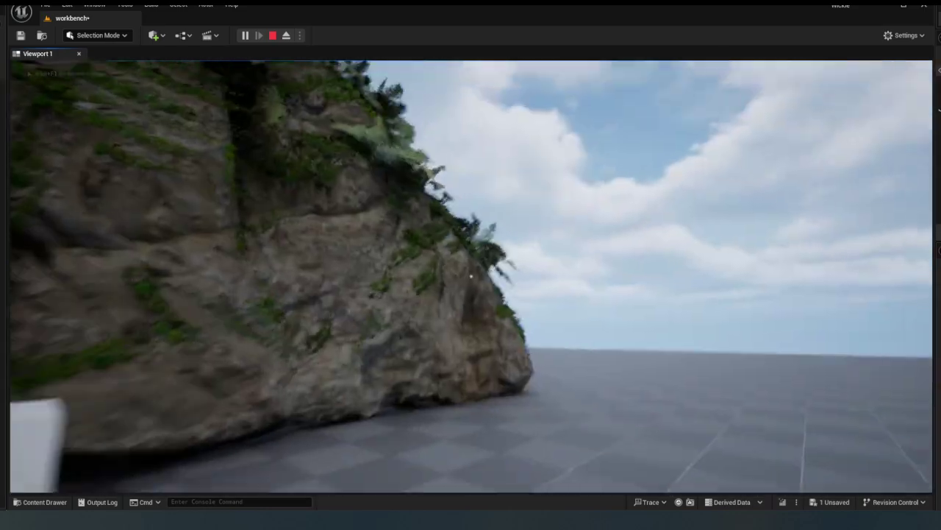
key(s)
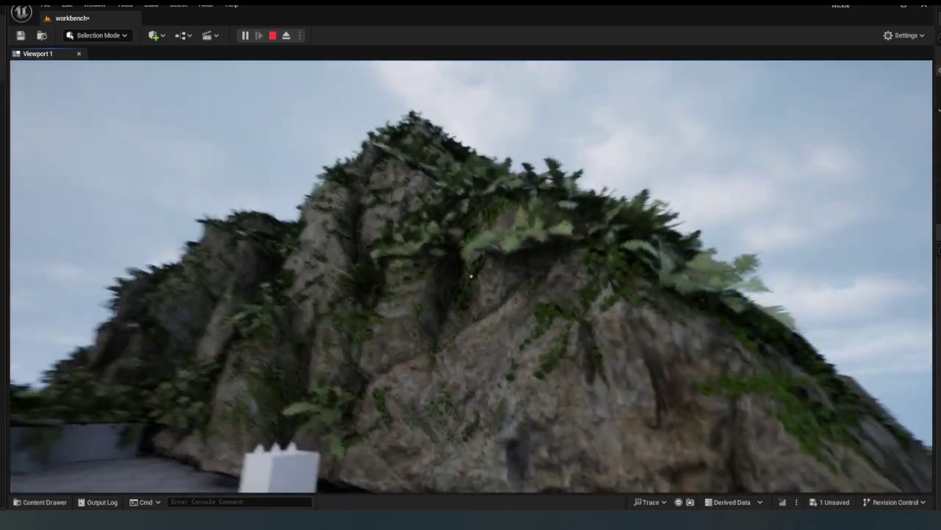
key(s)
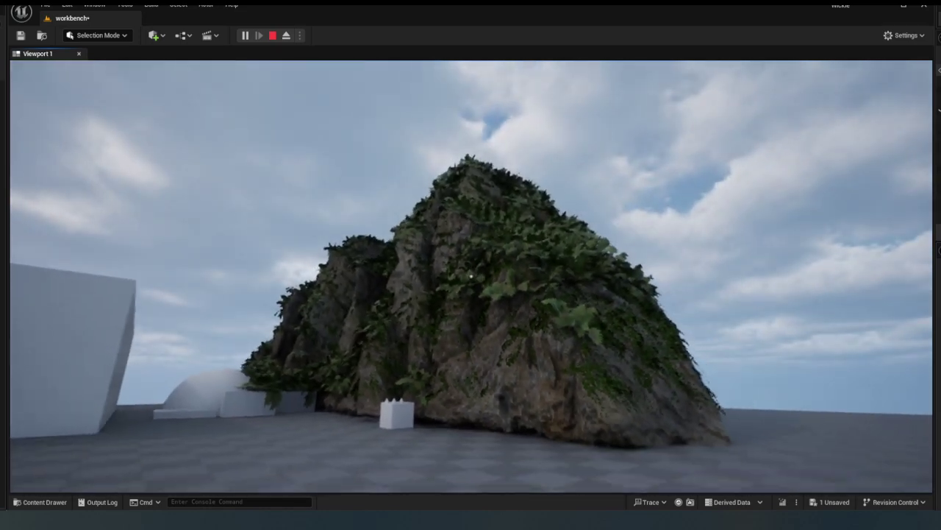
key(s)
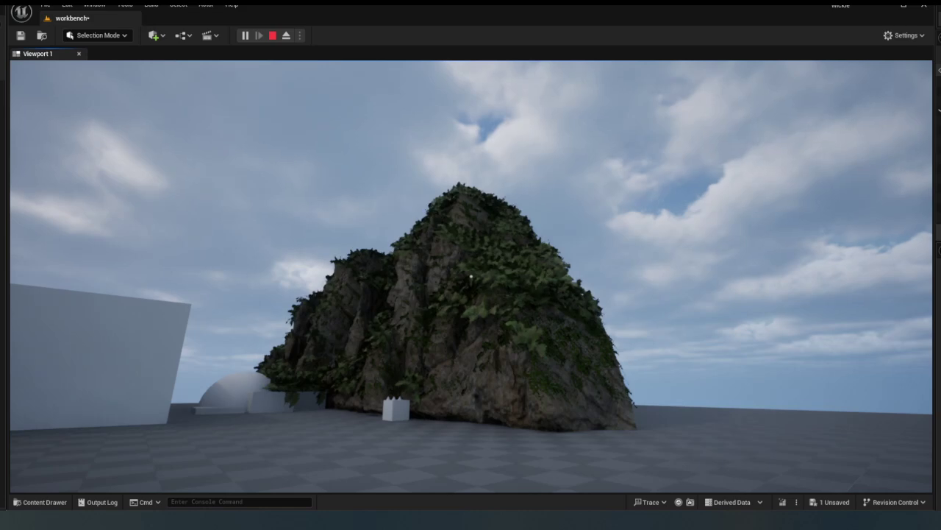
key(Escape)
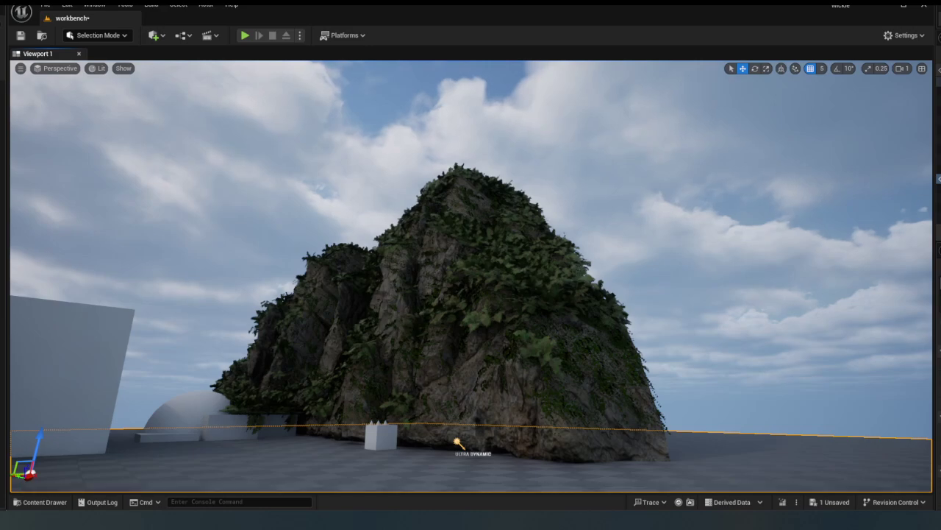
Place the wooden plank piece with support beams on the open floor, raise it slightly, and focus the view on it.
key(f)
right_drag(471, 276, 471, 331)
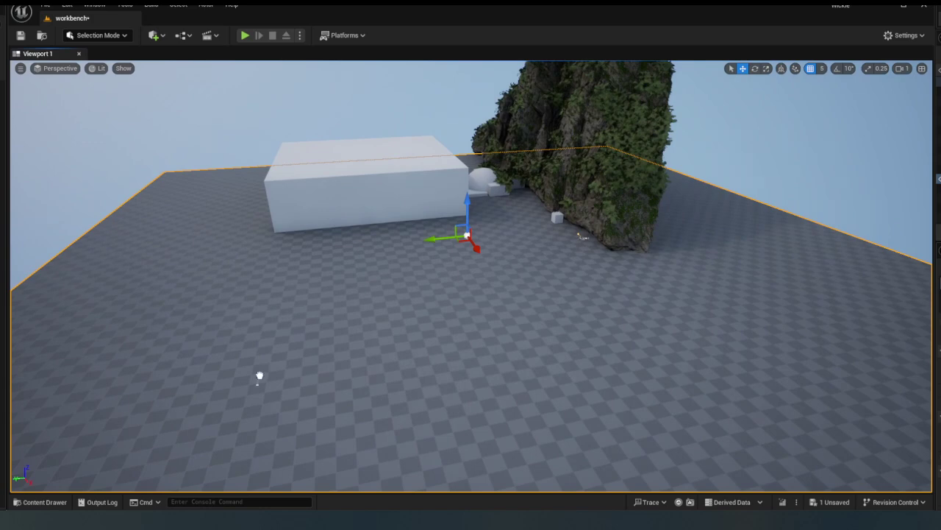
drag(260, 375, 259, 374)
right_drag(272, 402, 317, 356)
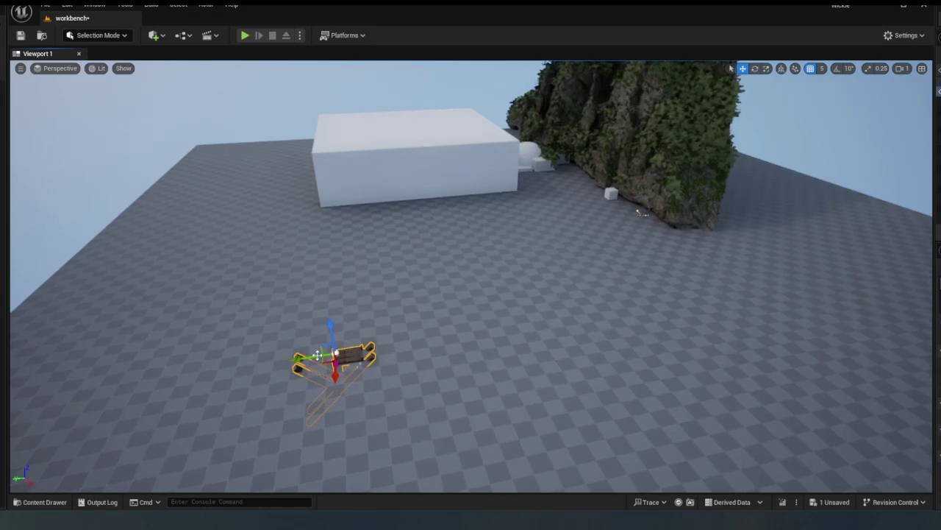
drag(332, 334, 333, 323)
key(f)
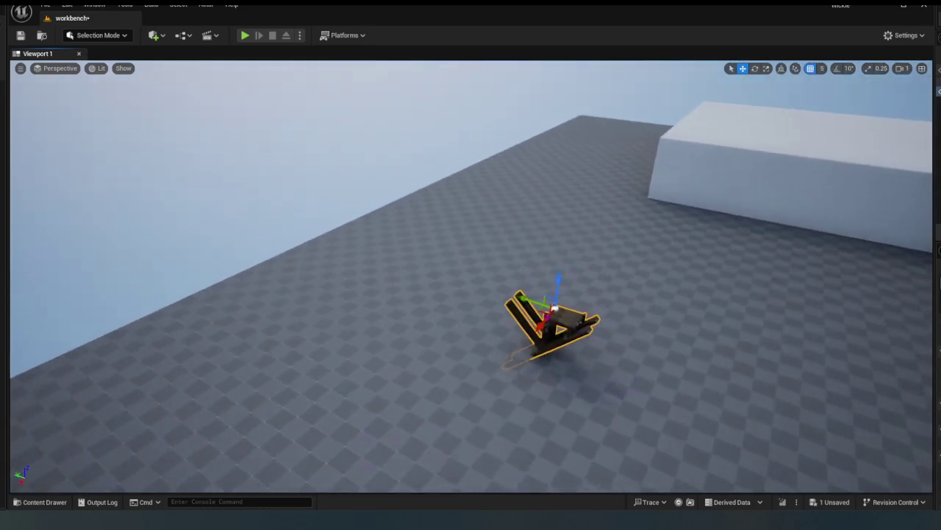
Inspect the wooden piece's planks and support beams up close from several sides, and view it from afar together with the cliff.
right_drag(400, 312, 401, 378)
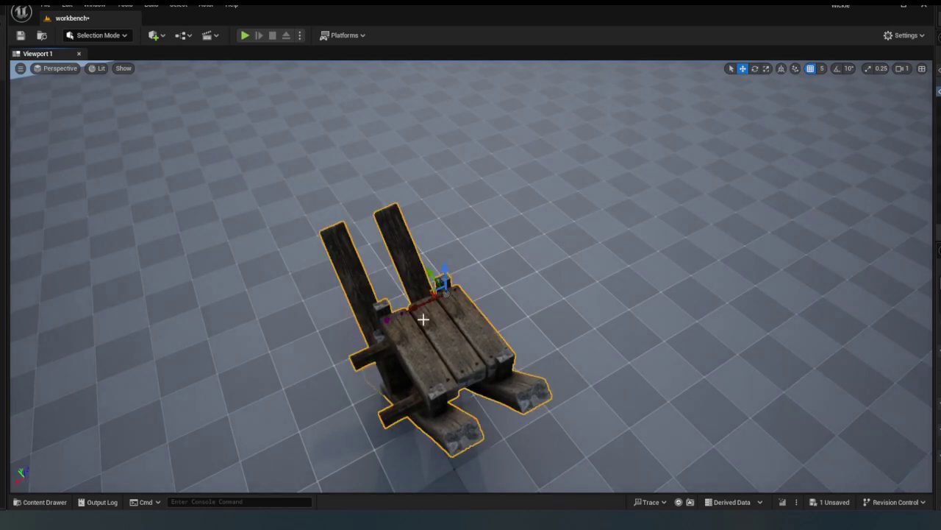
scroll(427, 297, up, 5)
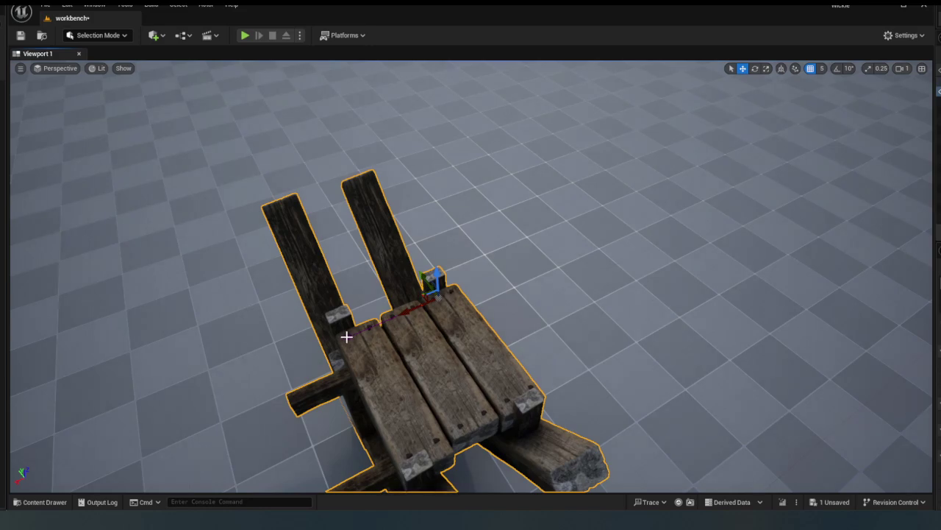
alt+drag(347, 337, 566, 353)
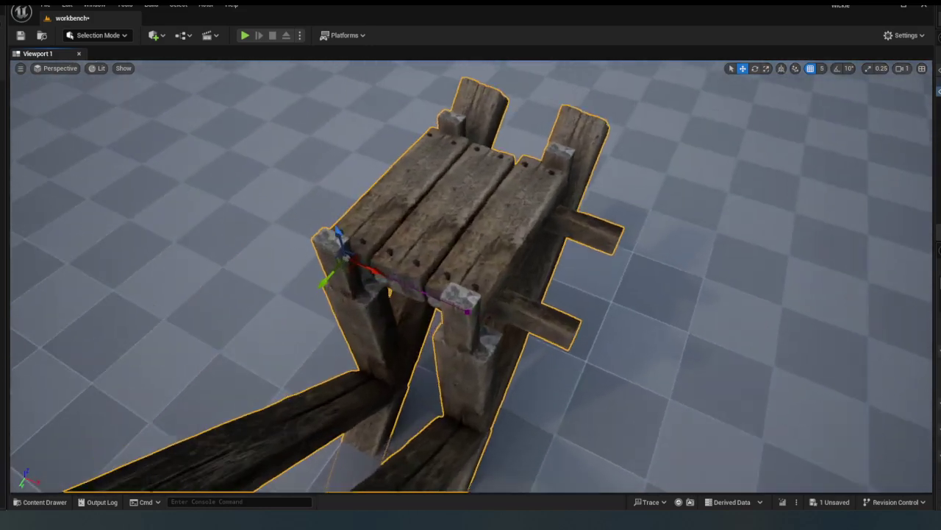
scroll(412, 336, up, 3)
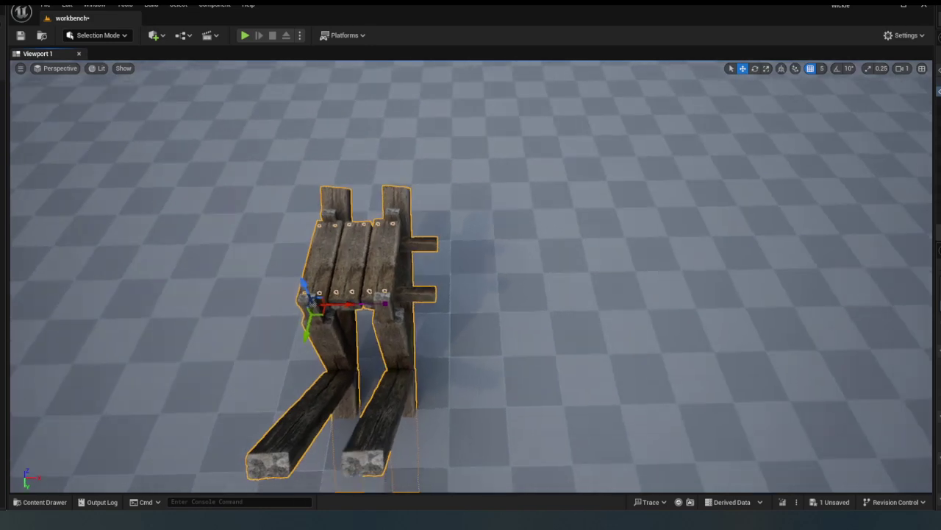
key(s)
mouse_move(395, 324)
right_down()
mouse_move(309, 324)
mouse_move(395, 323)
right_up()
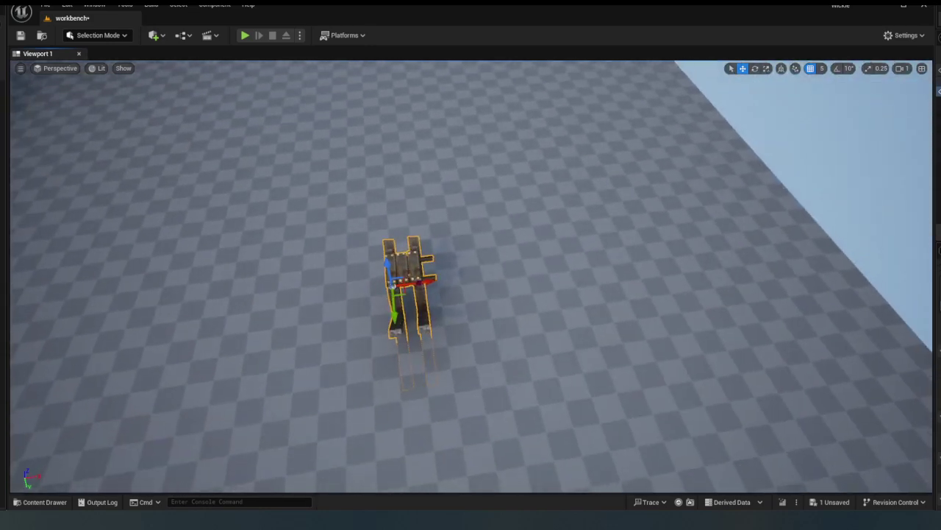
right_drag(515, 319, 527, 293)
key(s)
drag(531, 353, 515, 317)
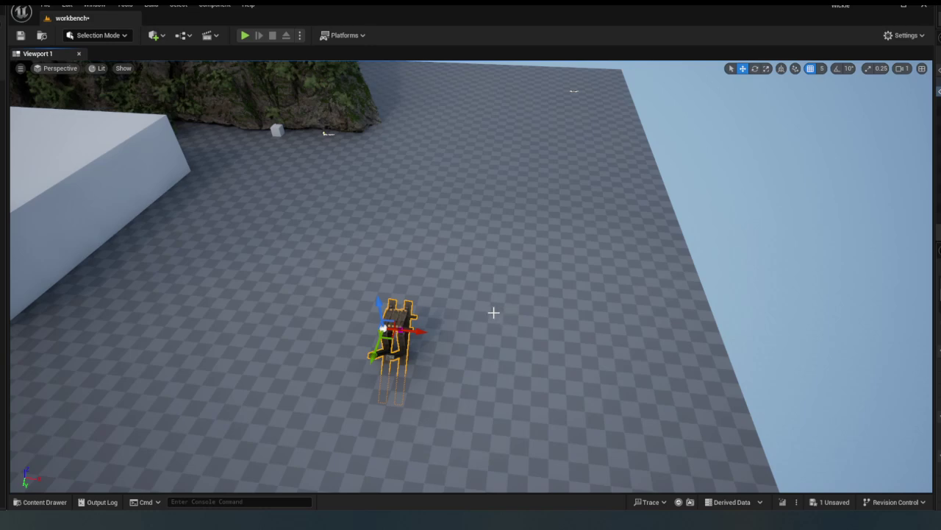
right_drag(480, 318, 446, 337)
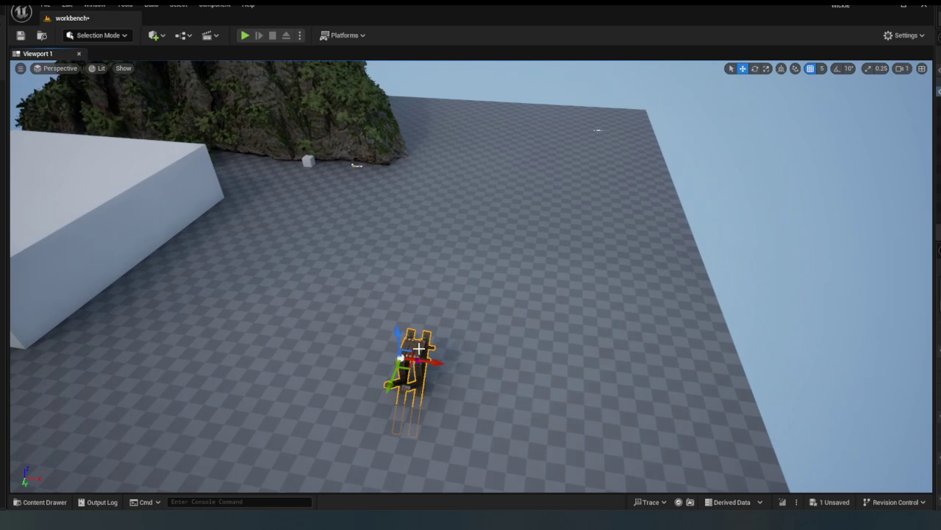
key(h)
right_drag(446, 337, 419, 348)
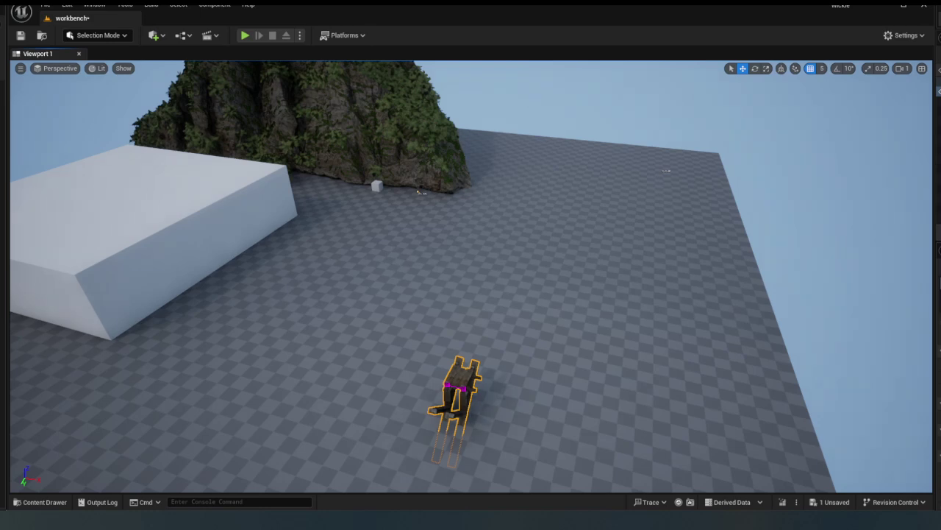
right_drag(729, 307, 703, 305)
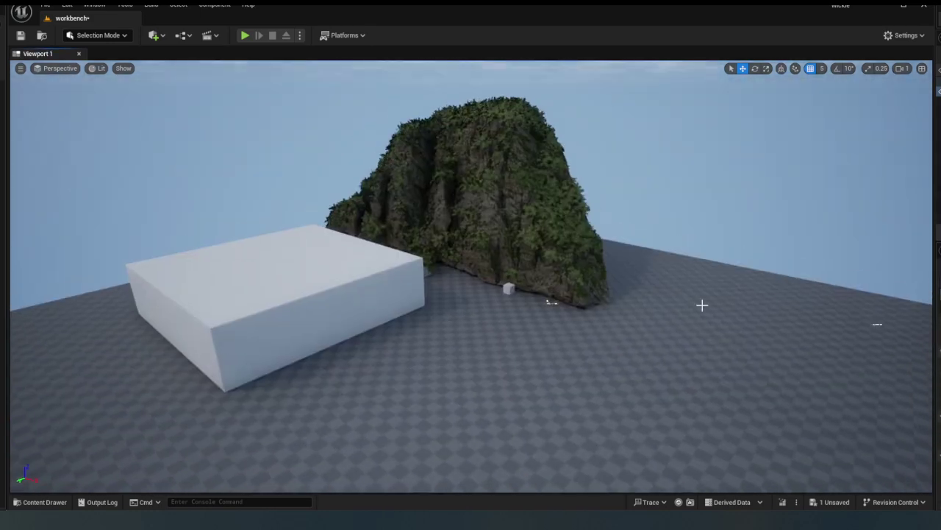